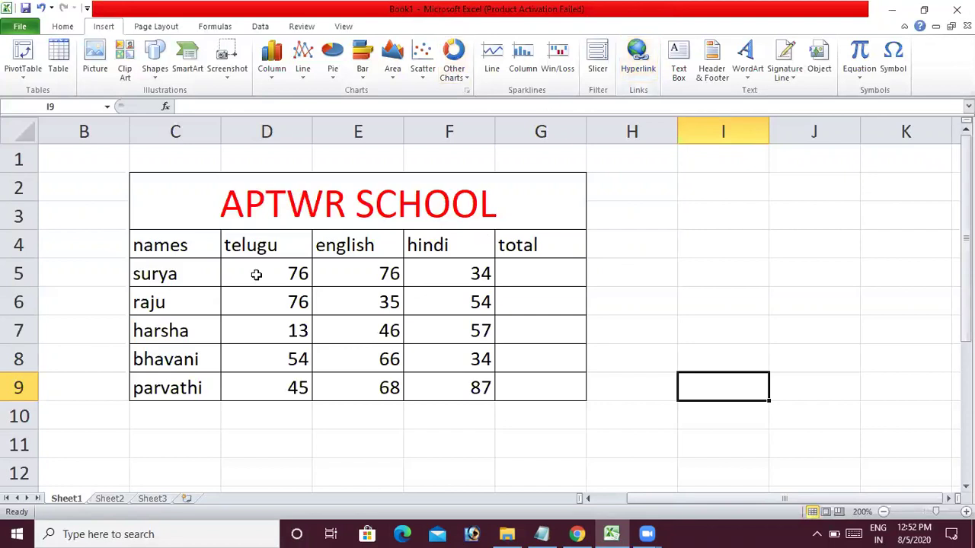
drag(256, 273, 461, 276)
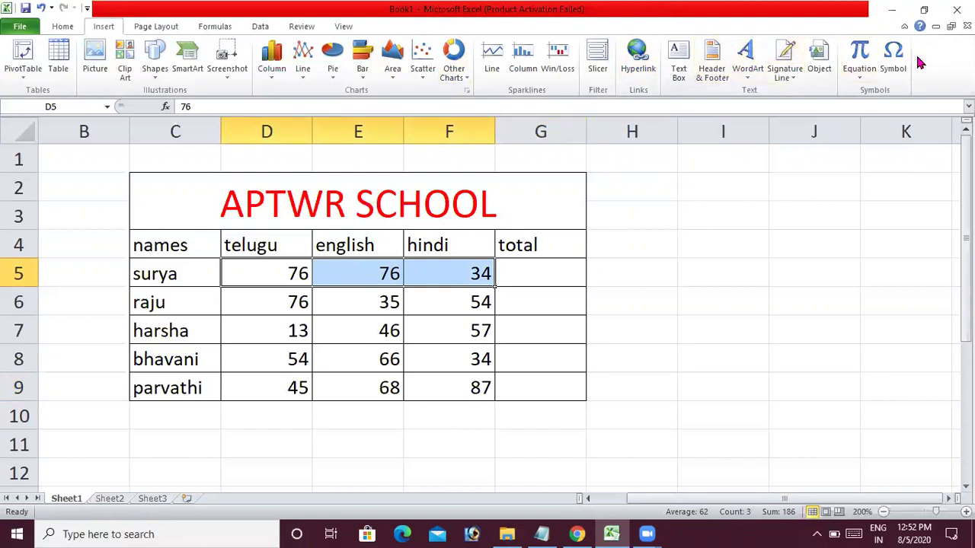
click(70, 29)
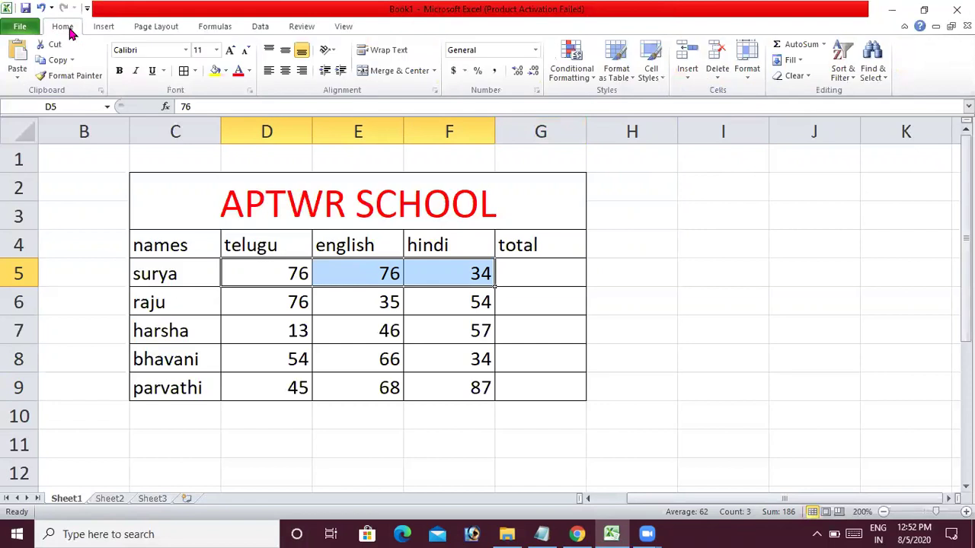
click(826, 48)
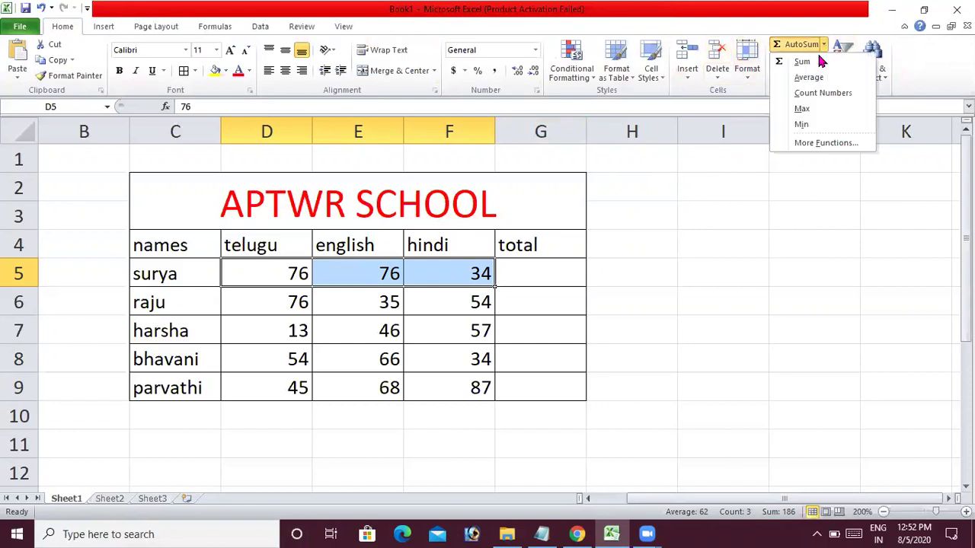
click(818, 65)
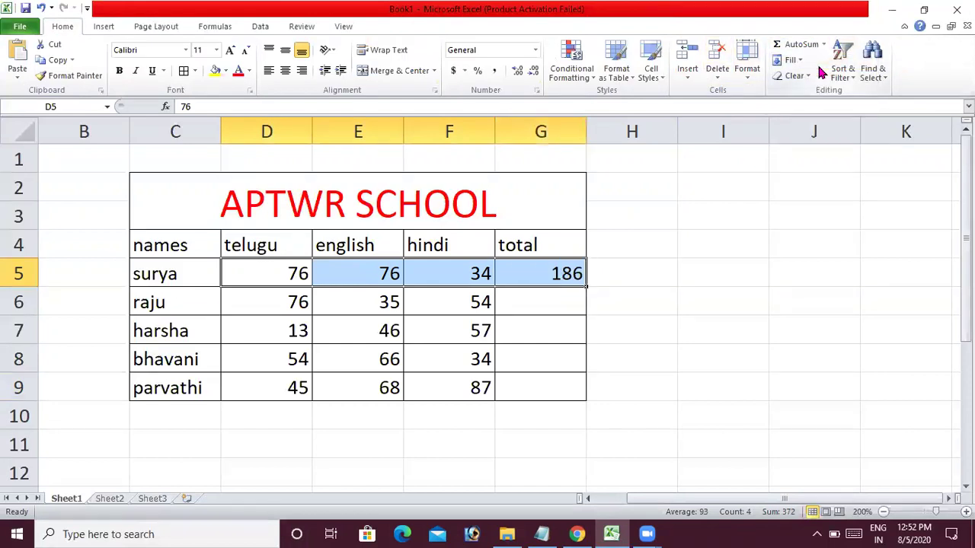
key(ctrl+z)
click(533, 278)
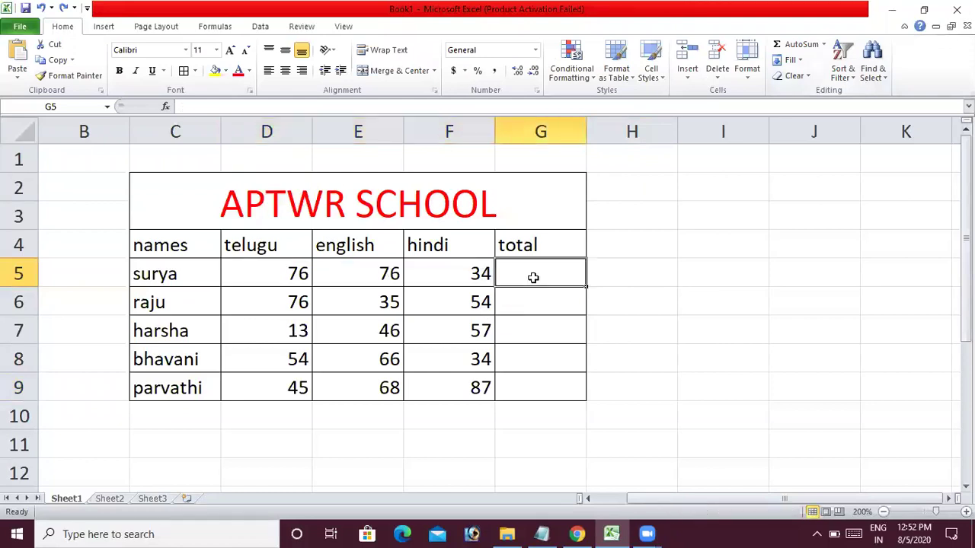
text(=)
click(269, 279)
text(+)
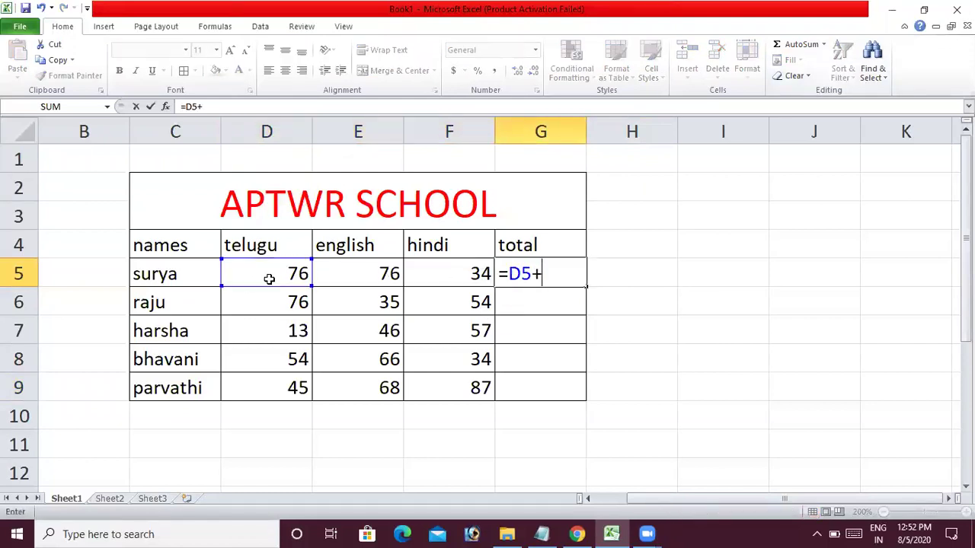
click(326, 277)
text(+)
click(415, 280)
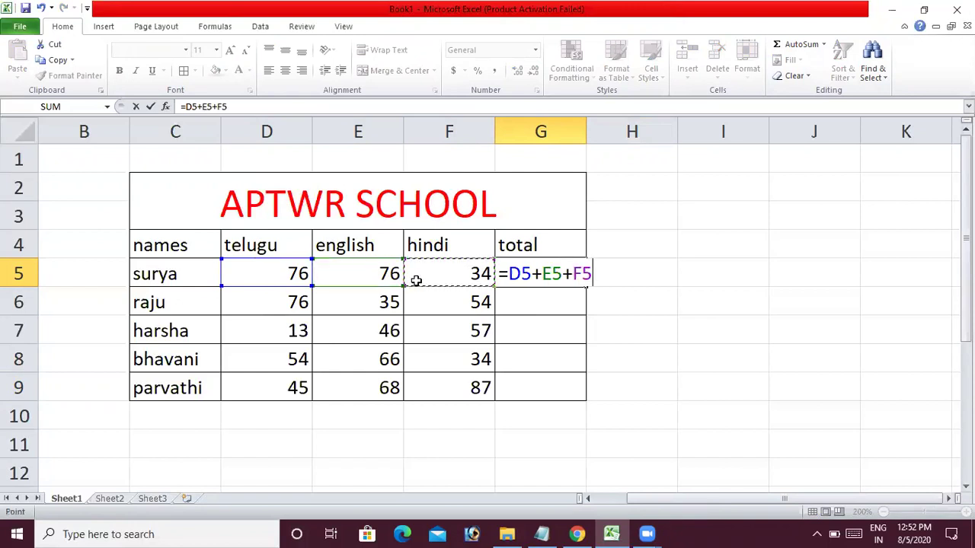
key(Return)
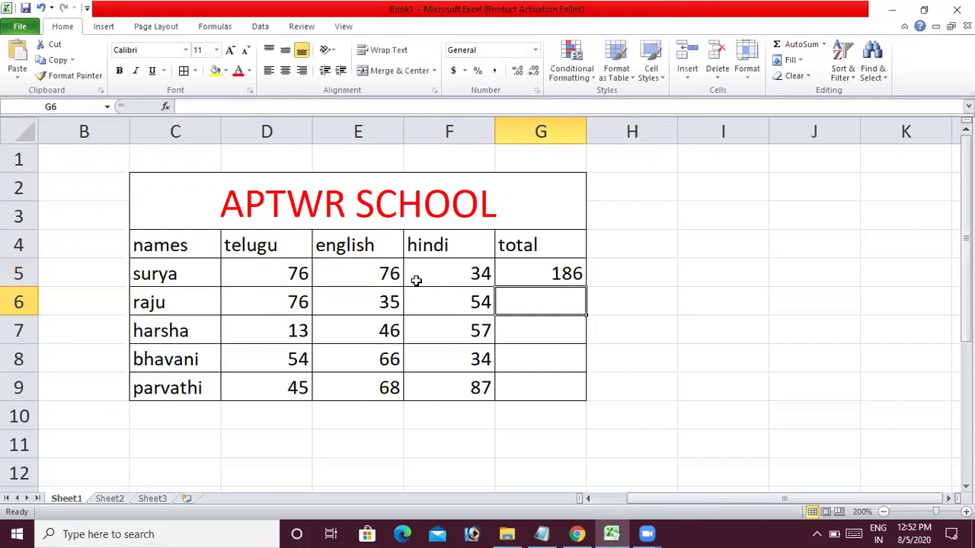
key(ctrl+z)
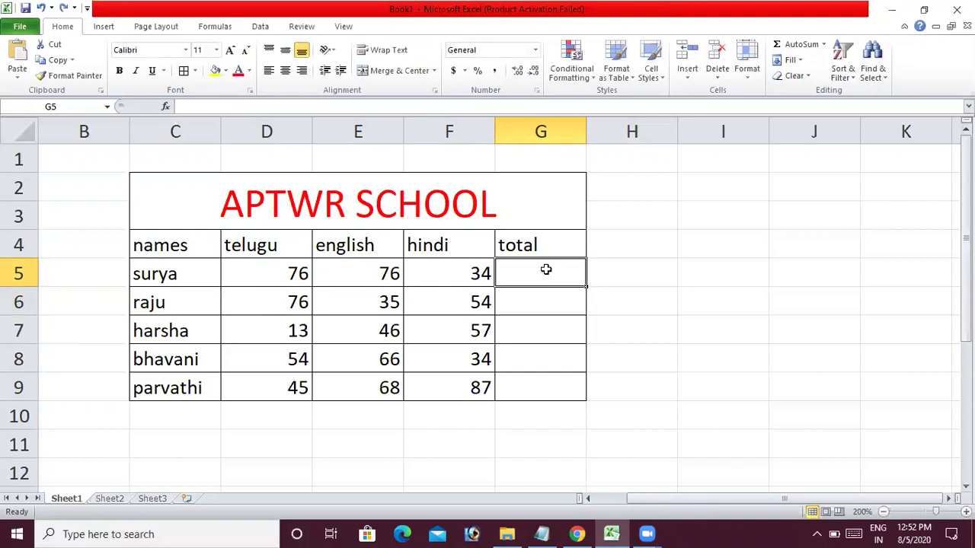
Enter =SUM(D5:F5) in G5 to total surya's marks as 186
text(=SUM)
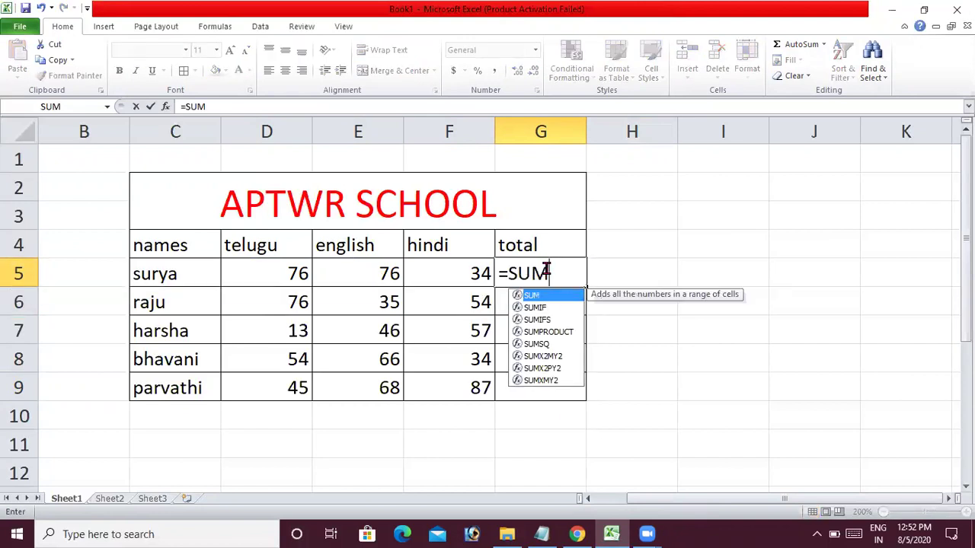
text(()
click(294, 271)
shift+click(292, 271)
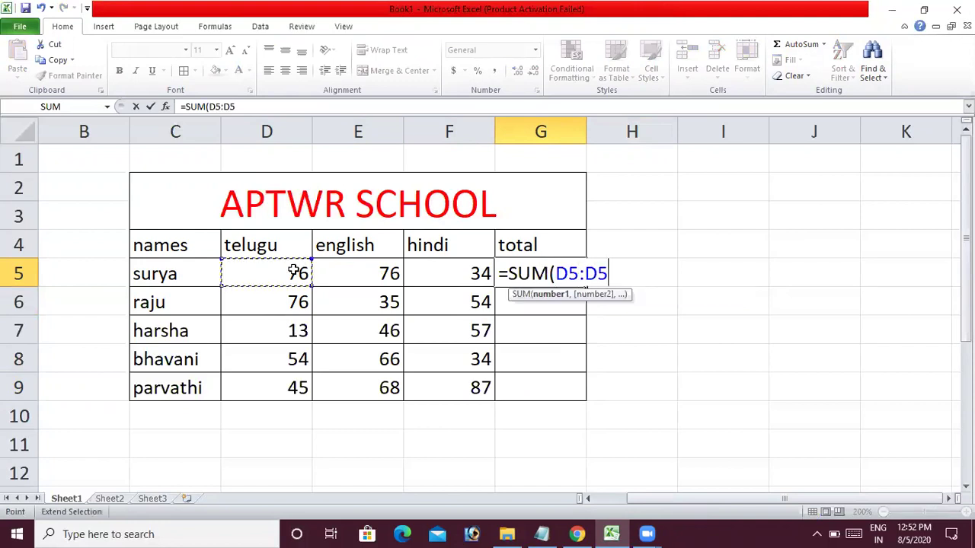
click(462, 286)
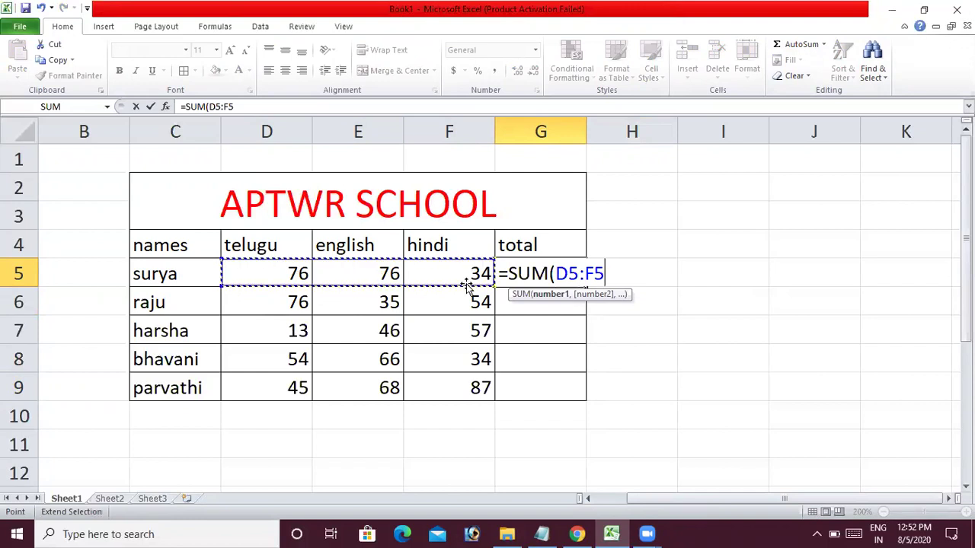
text())
key(Return)
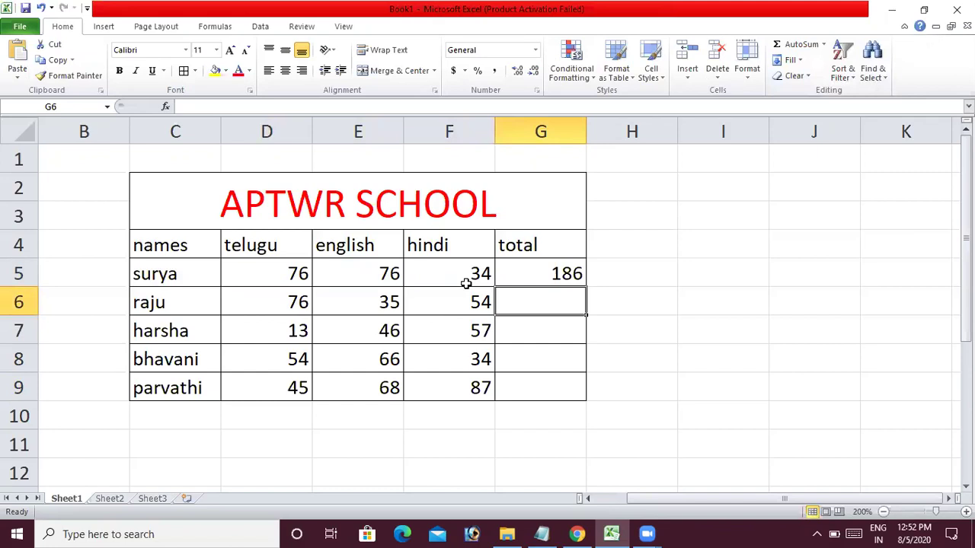
Copy the total formula down to G9, giving totals 165, 116, 154 and 200
click(540, 274)
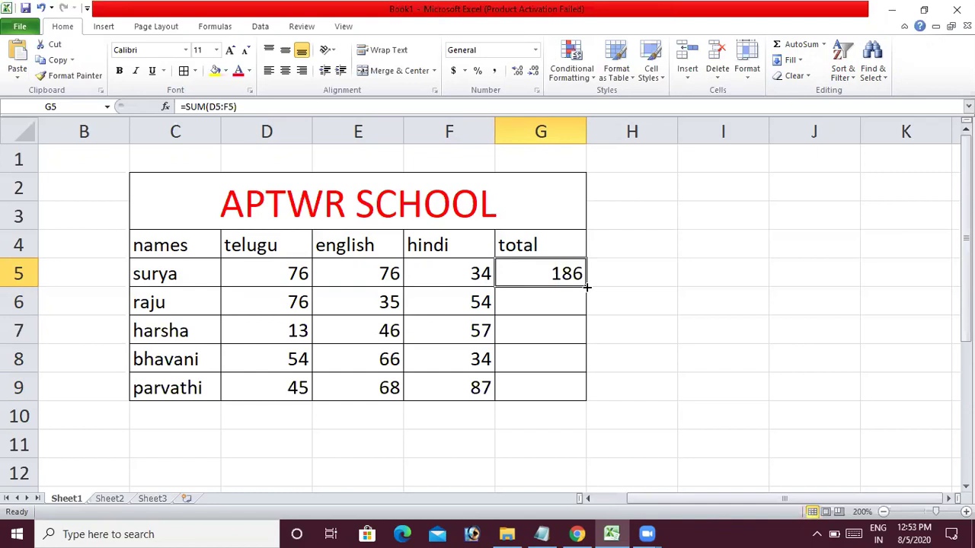
drag(586, 287, 587, 398)
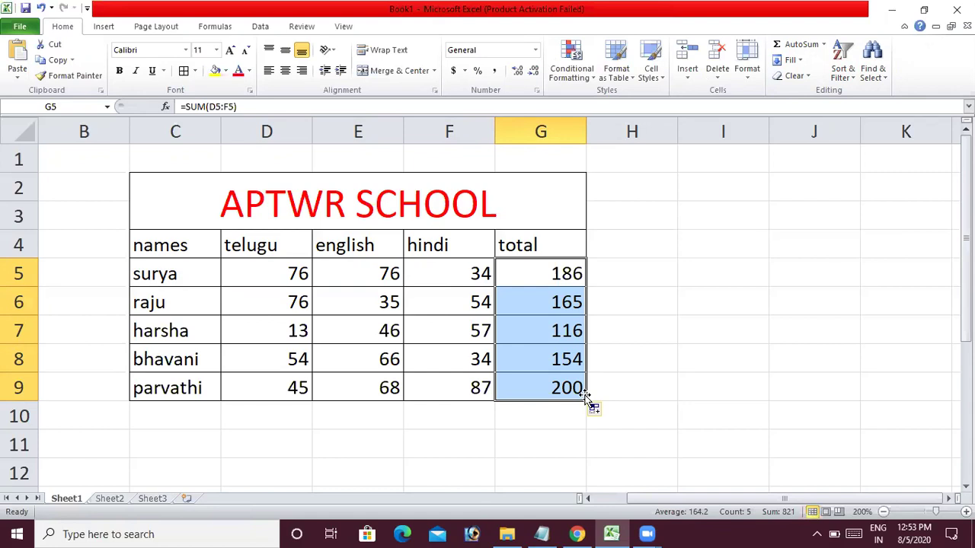
click(91, 29)
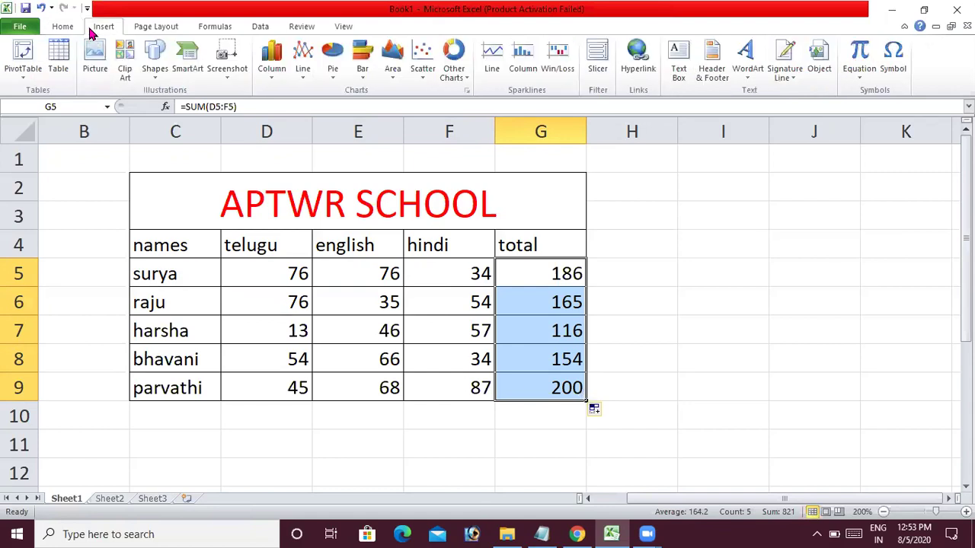
click(271, 76)
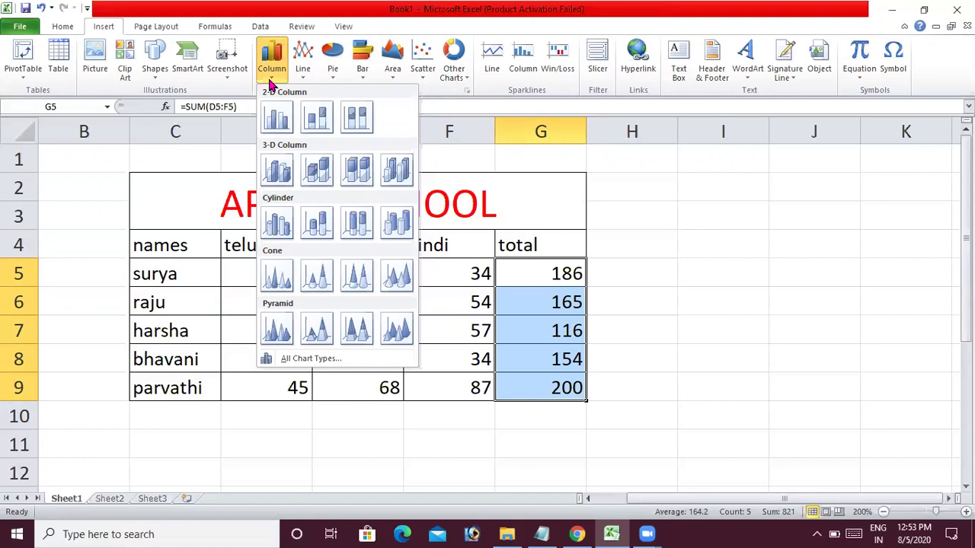
click(304, 74)
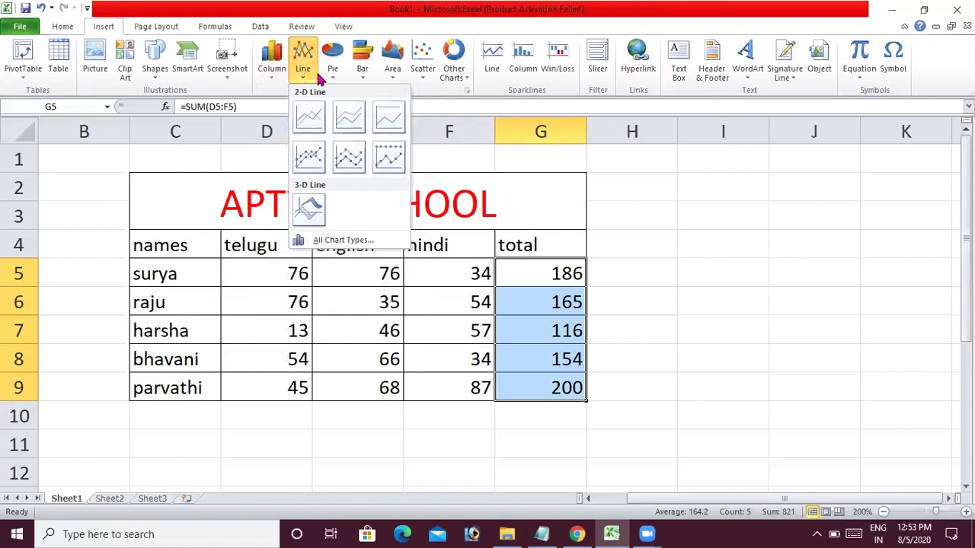
click(333, 76)
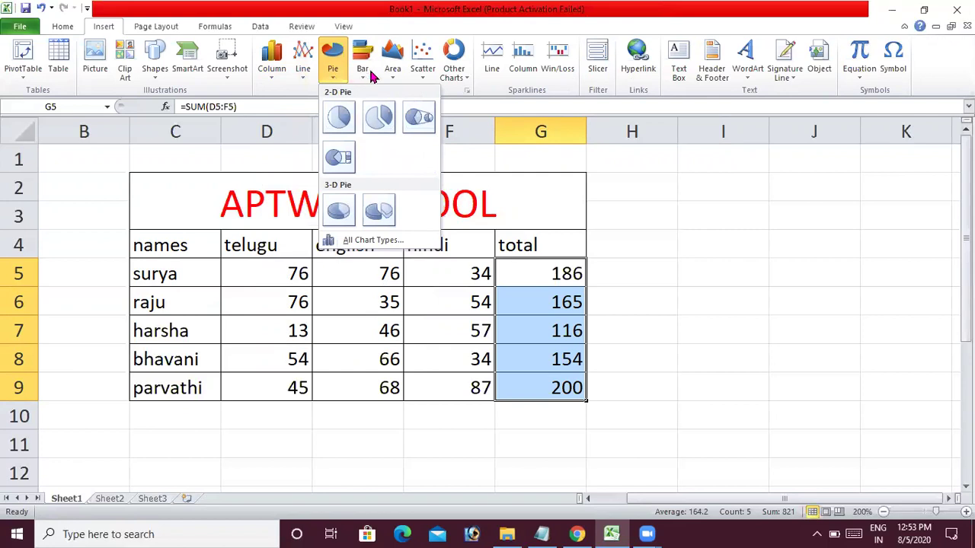
click(369, 74)
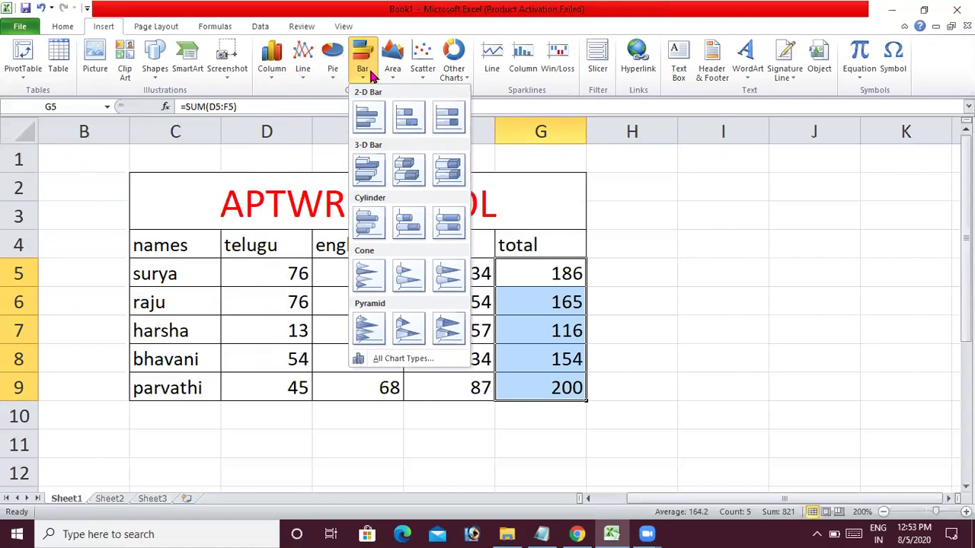
click(399, 80)
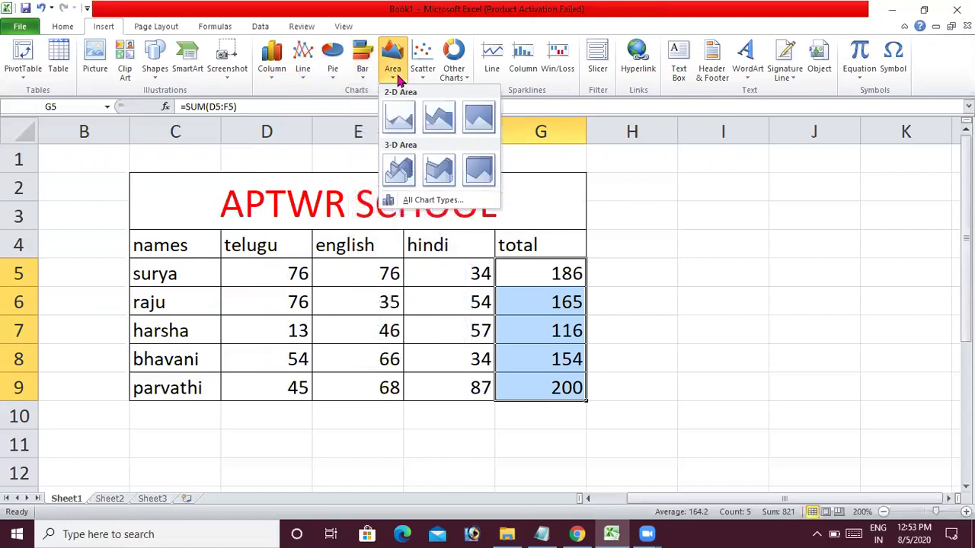
click(421, 78)
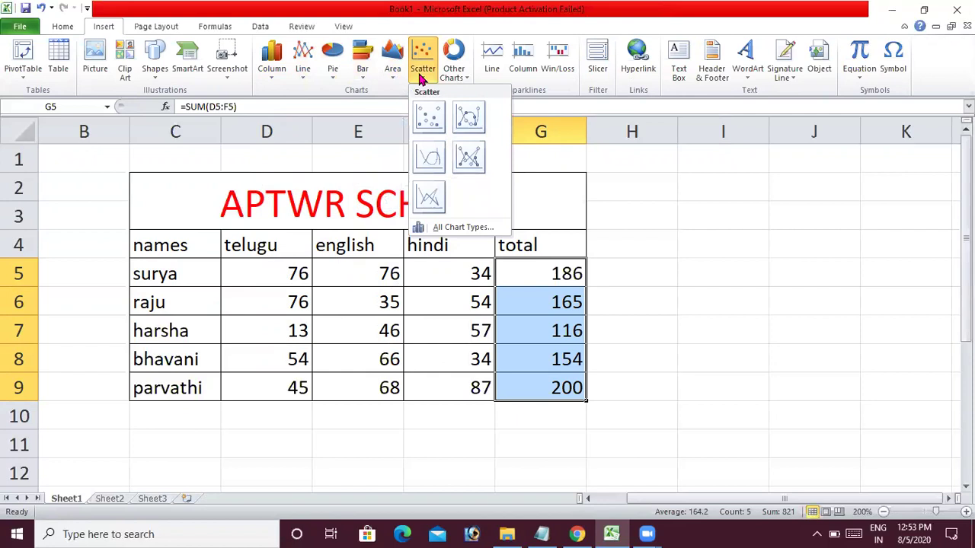
click(469, 76)
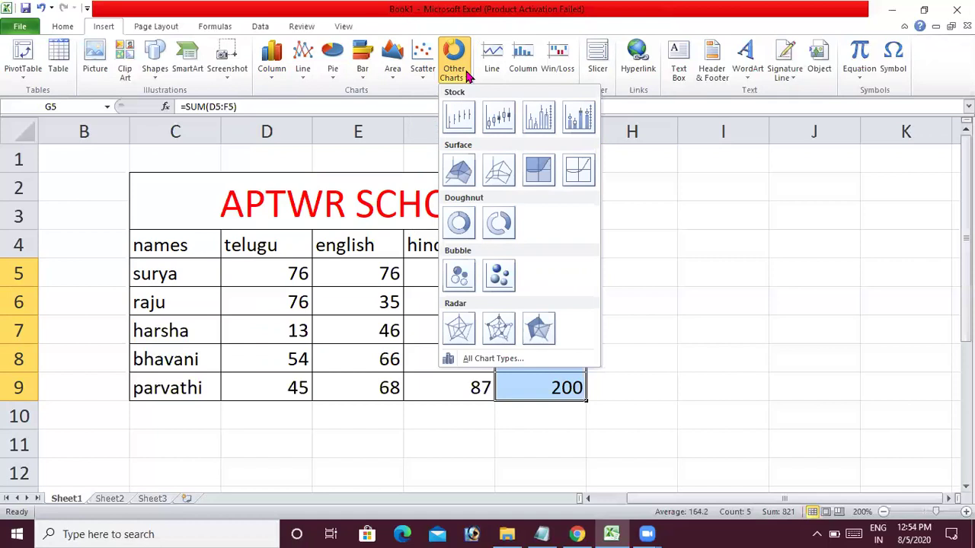
click(260, 83)
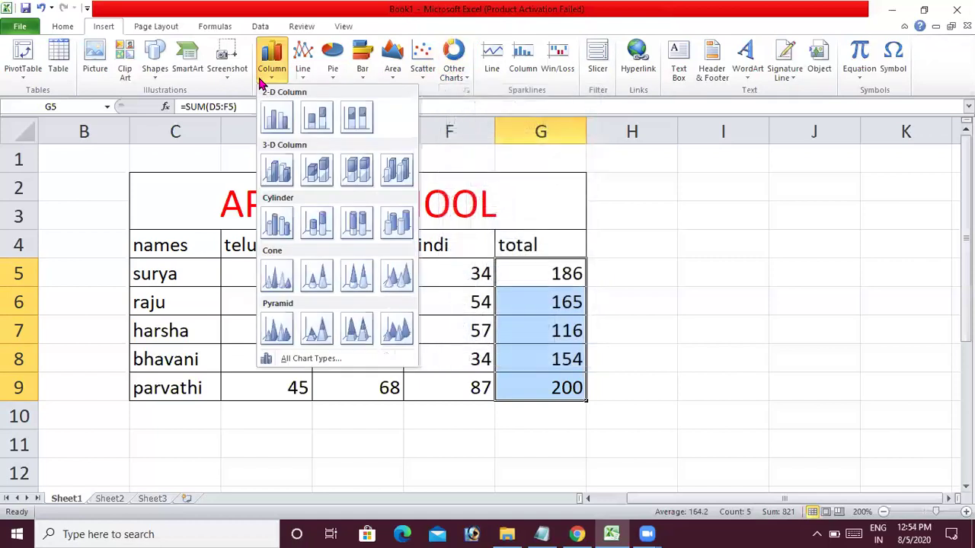
click(150, 273)
click(150, 272)
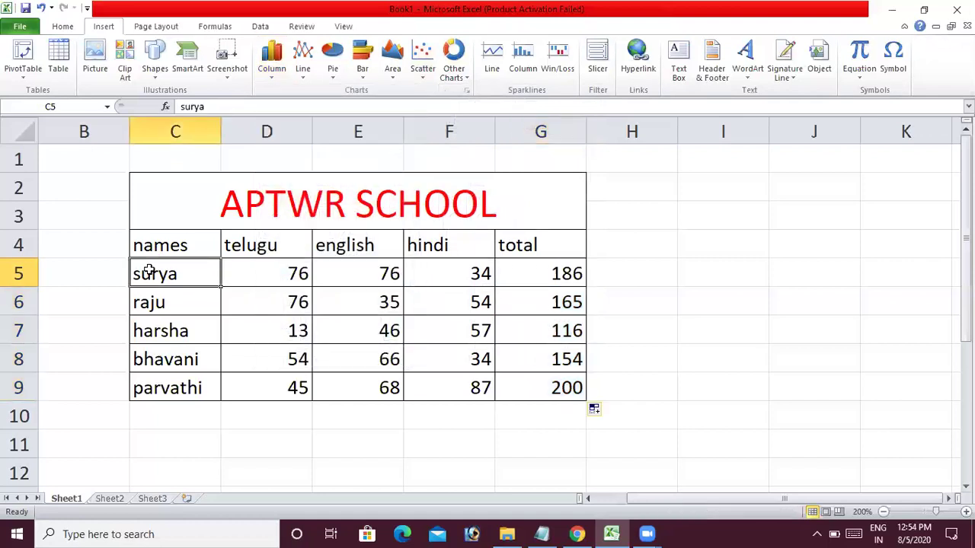
Insert a clustered column chart of surya's name and marks from C5:F5
drag(150, 273, 437, 272)
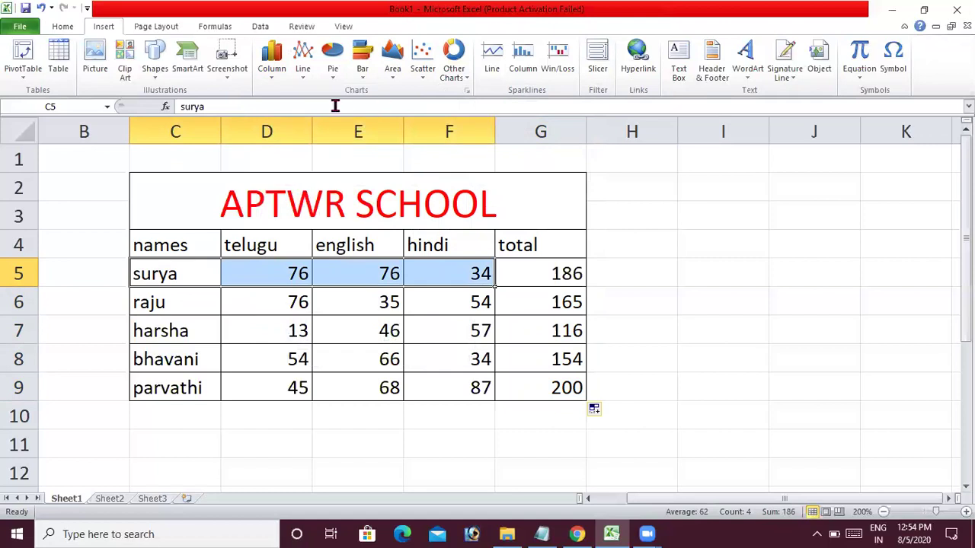
click(270, 76)
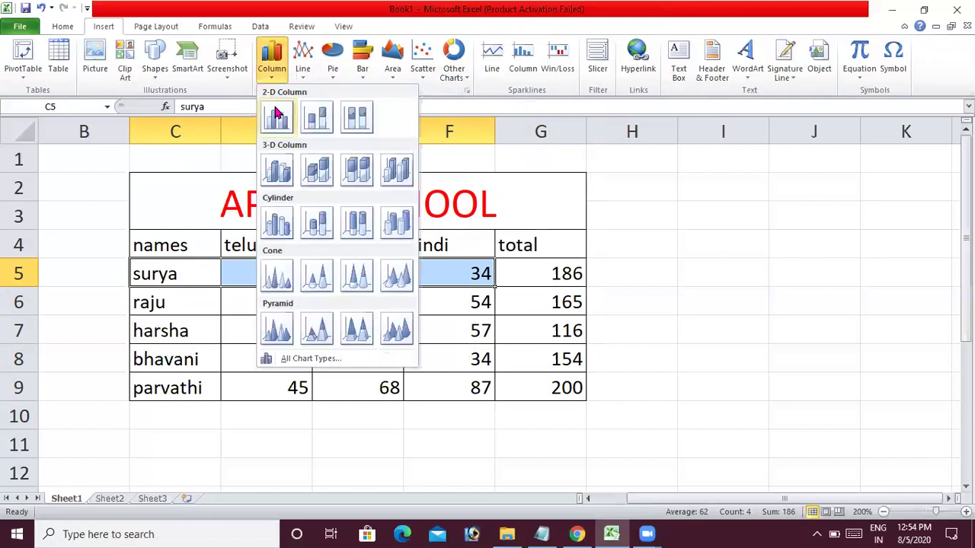
click(276, 115)
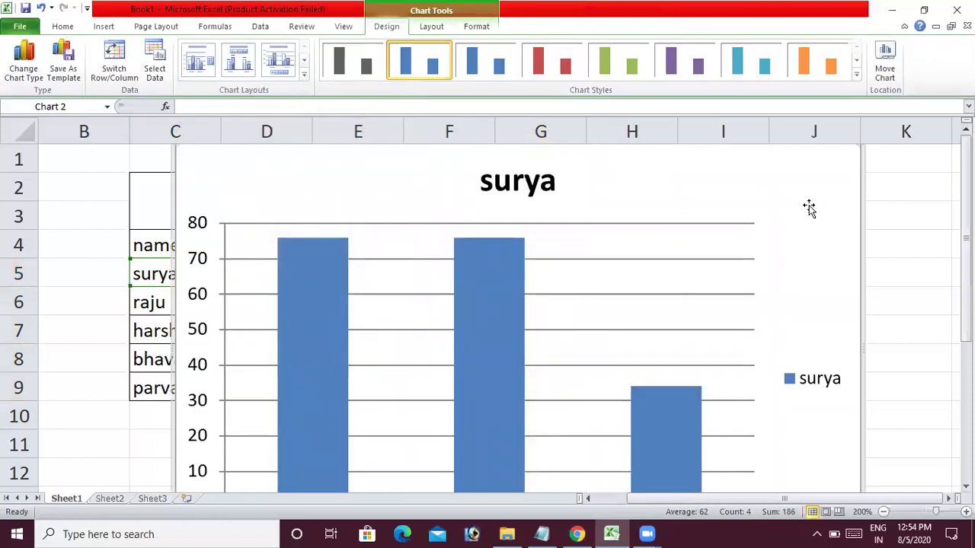
Zoom the sheet out, shrink the chart and move it to the right of the table
drag(965, 229, 966, 228)
click(883, 512)
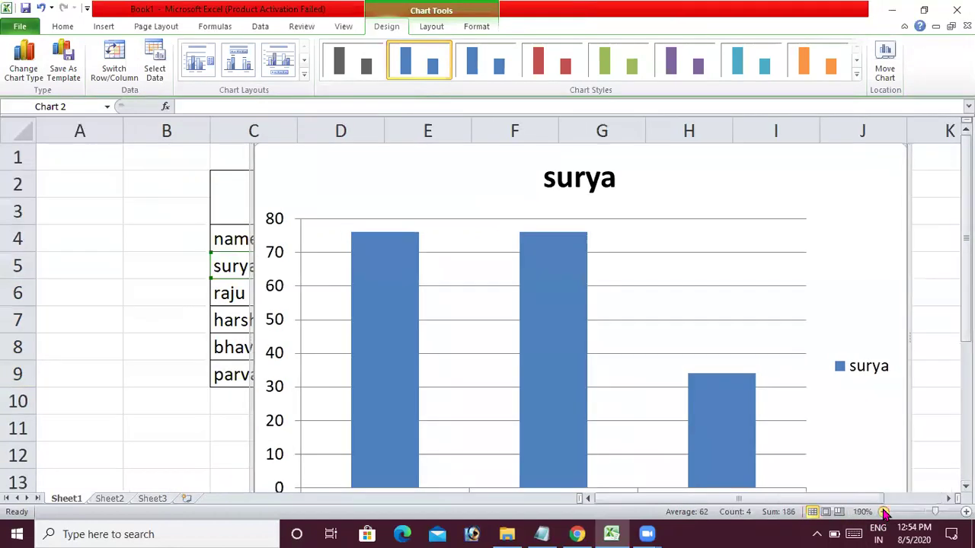
click(884, 511)
click(884, 512)
click(883, 511)
click(883, 512)
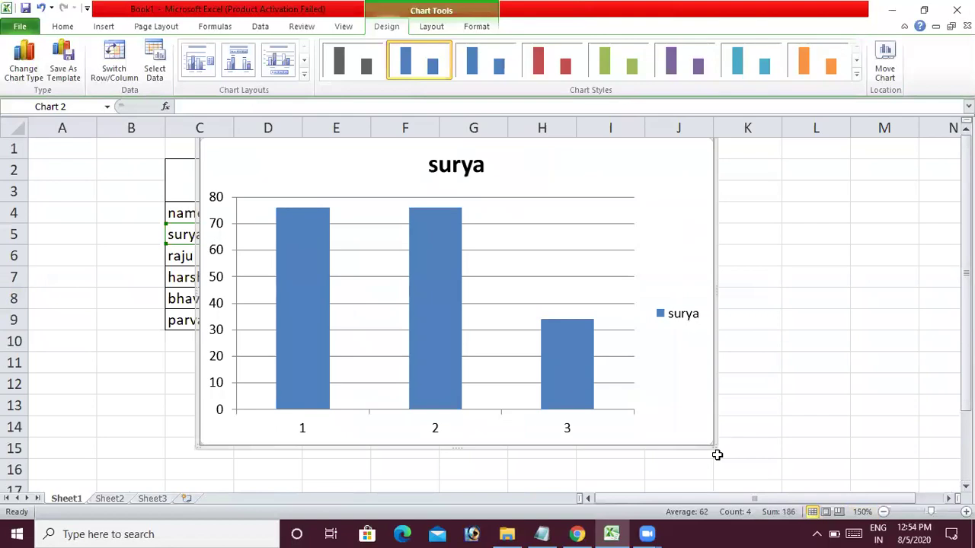
mouse_move(713, 445)
mouse_down()
mouse_move(536, 353)
mouse_move(432, 265)
mouse_up()
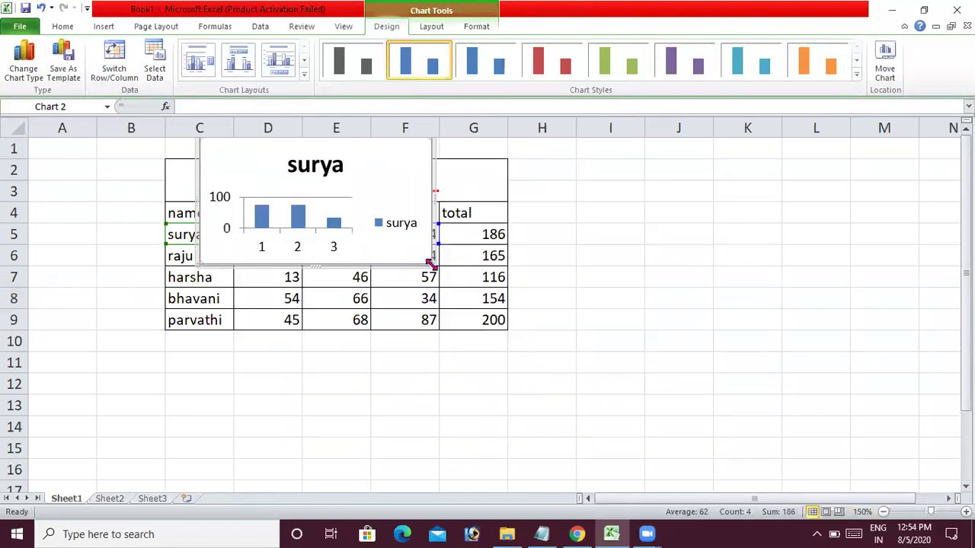
drag(383, 181, 758, 193)
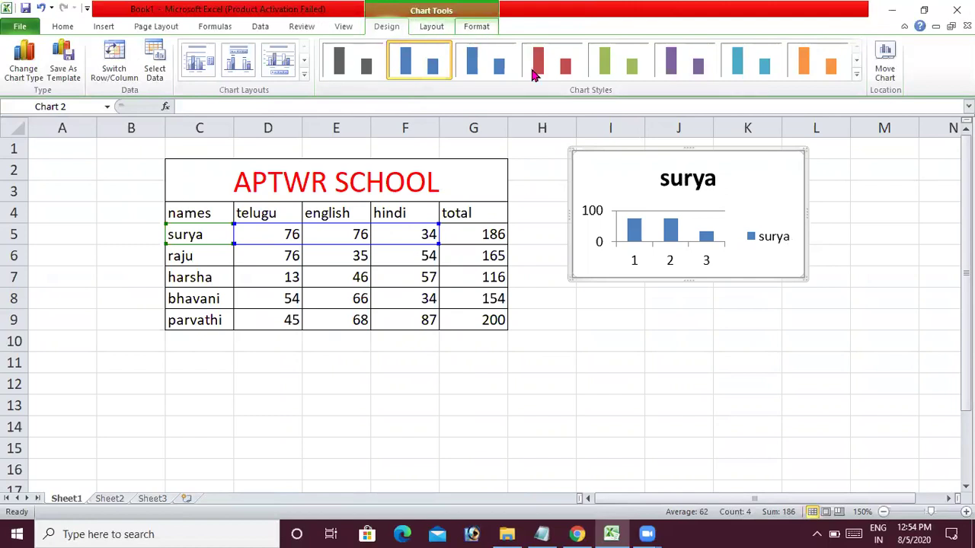
Apply the dark red chart style and Layout 5 with axis title and data table
click(856, 74)
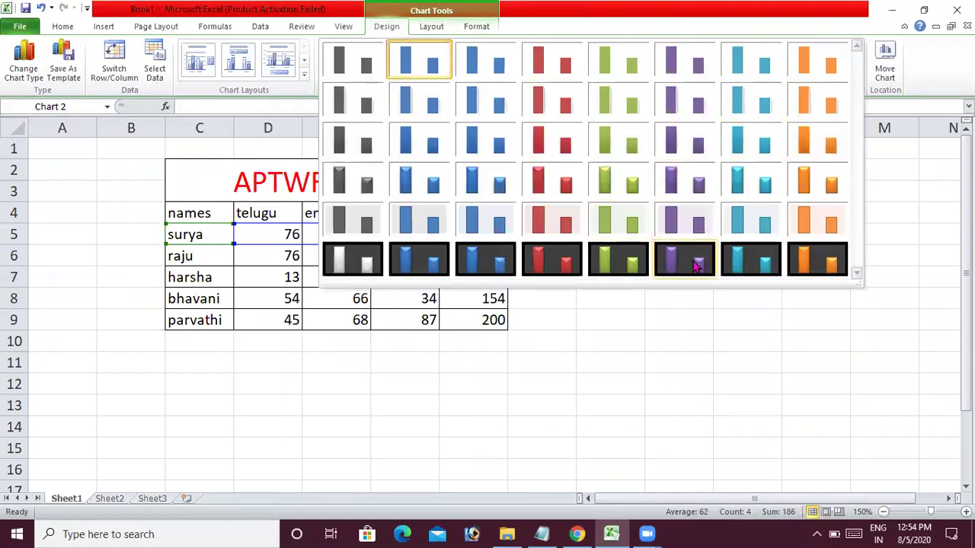
click(562, 273)
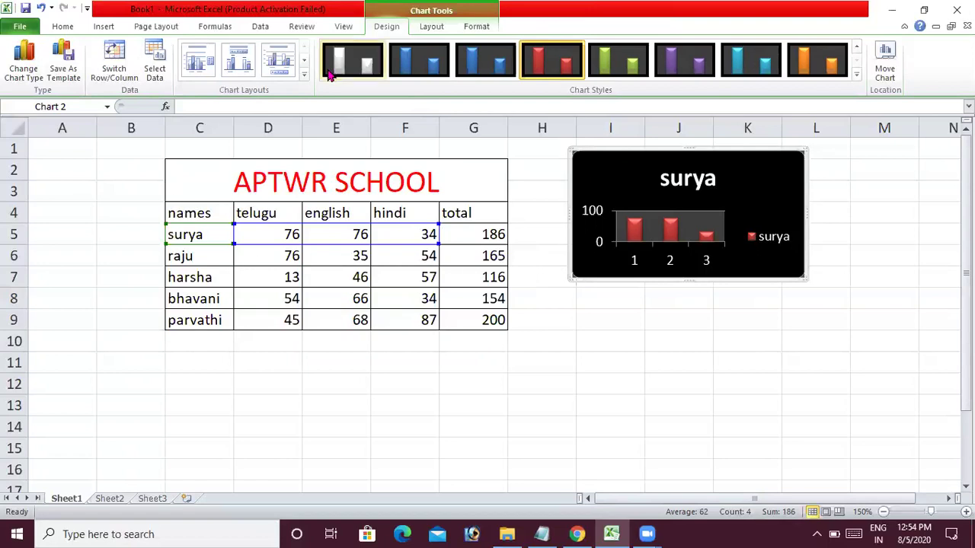
click(304, 76)
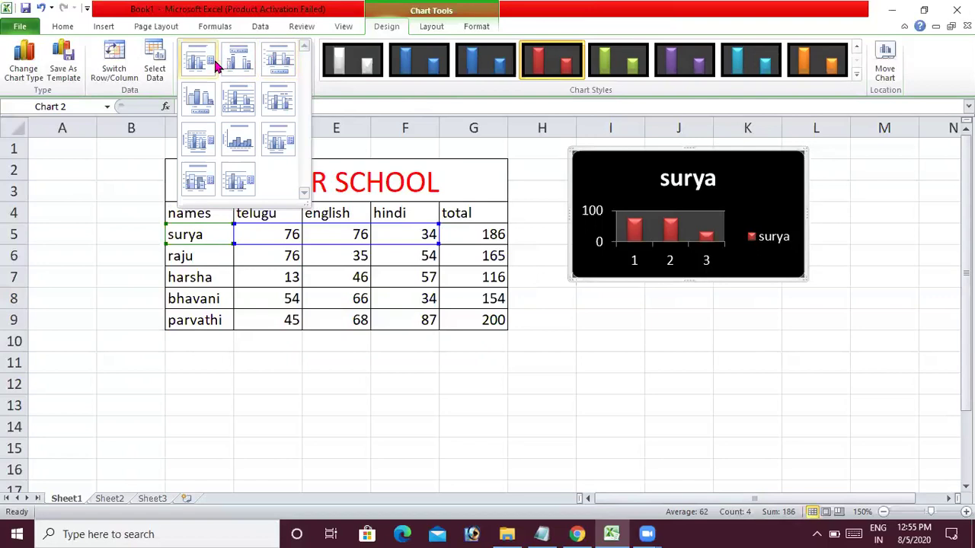
click(243, 105)
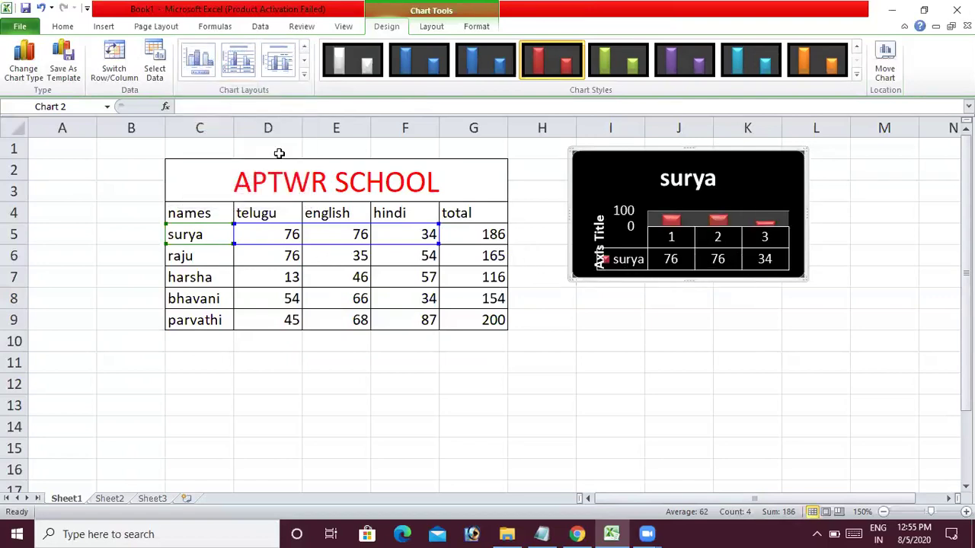
click(303, 76)
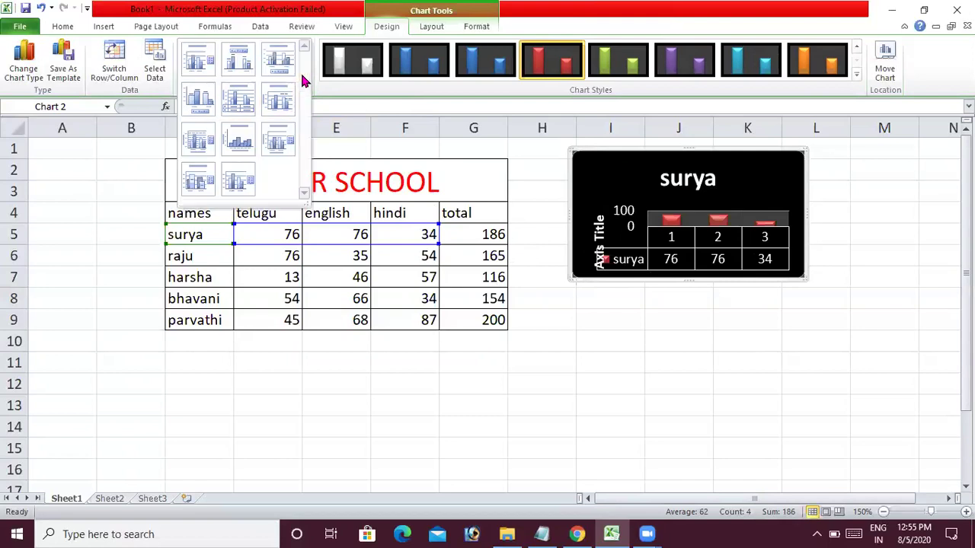
click(282, 146)
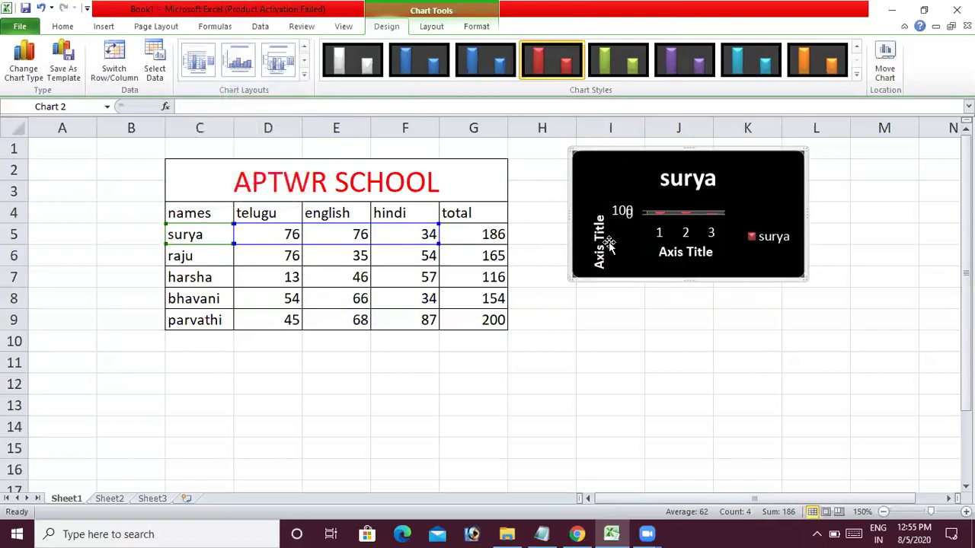
click(303, 76)
click(250, 174)
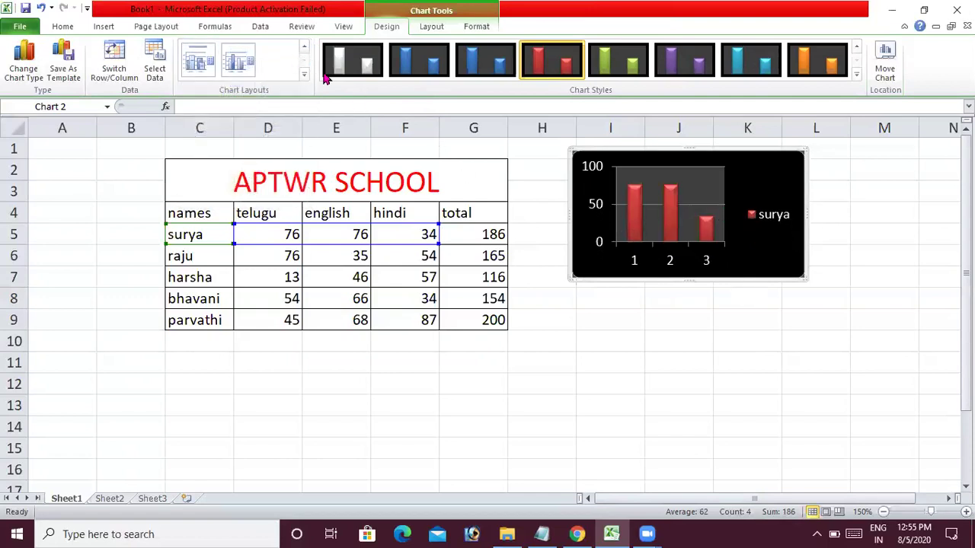
click(303, 75)
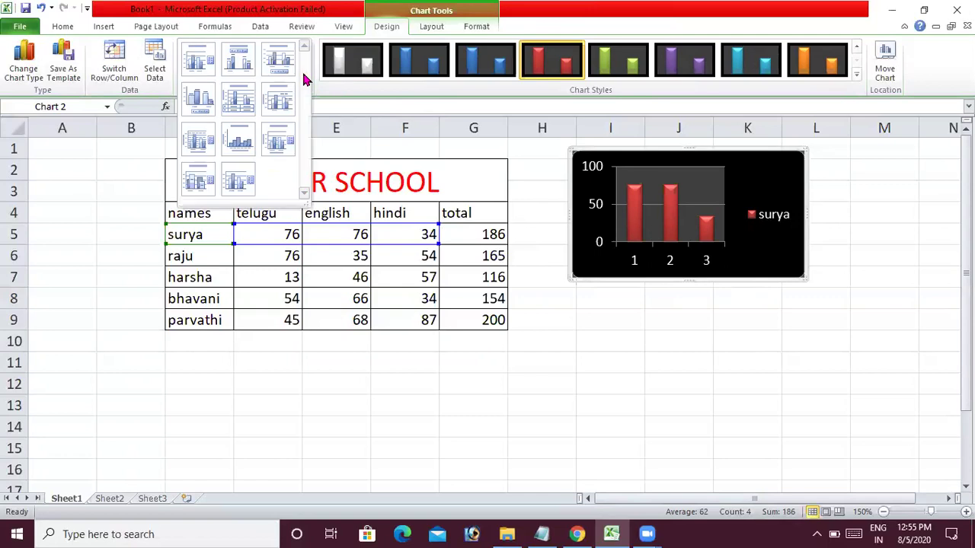
click(232, 99)
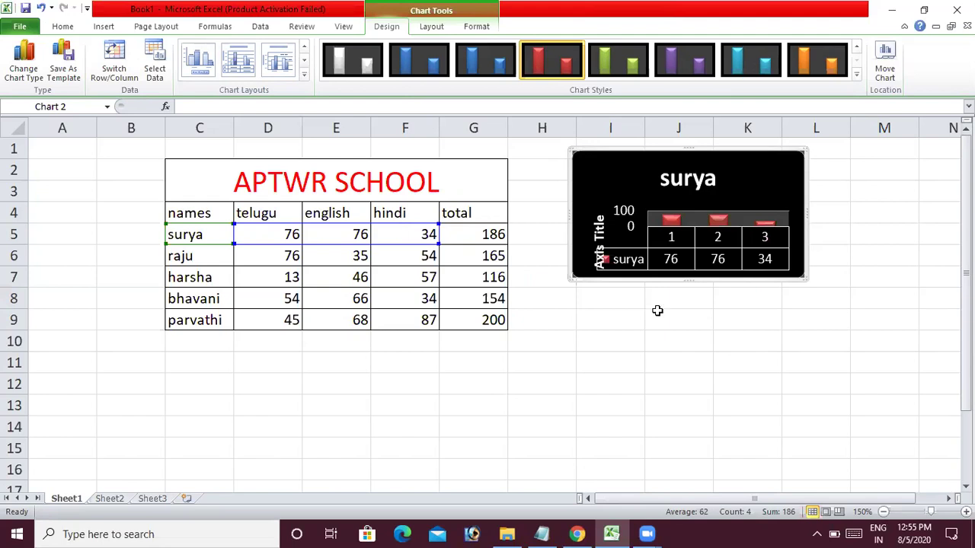
Change the chart to 3-D Cylinder columns and enlarge it to show the bars and data table
click(26, 78)
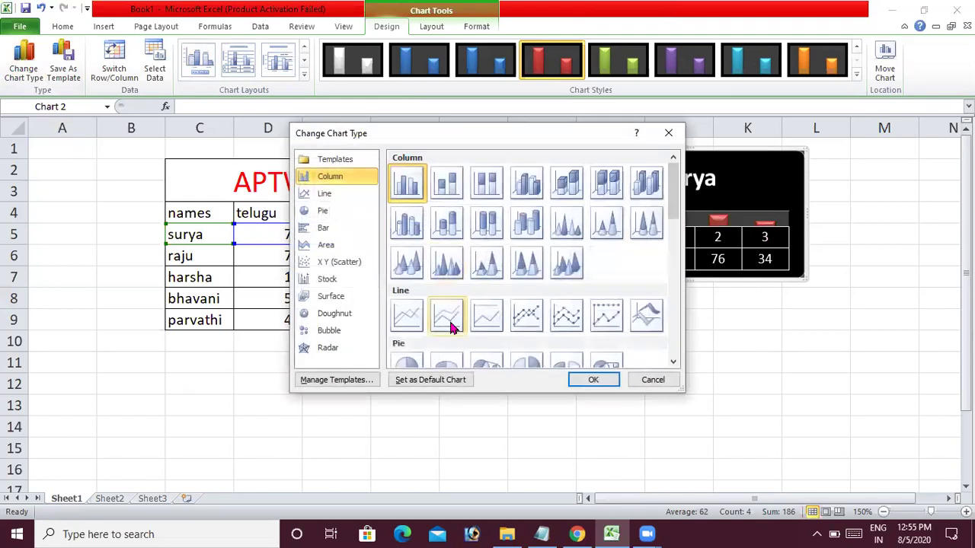
click(445, 187)
click(492, 263)
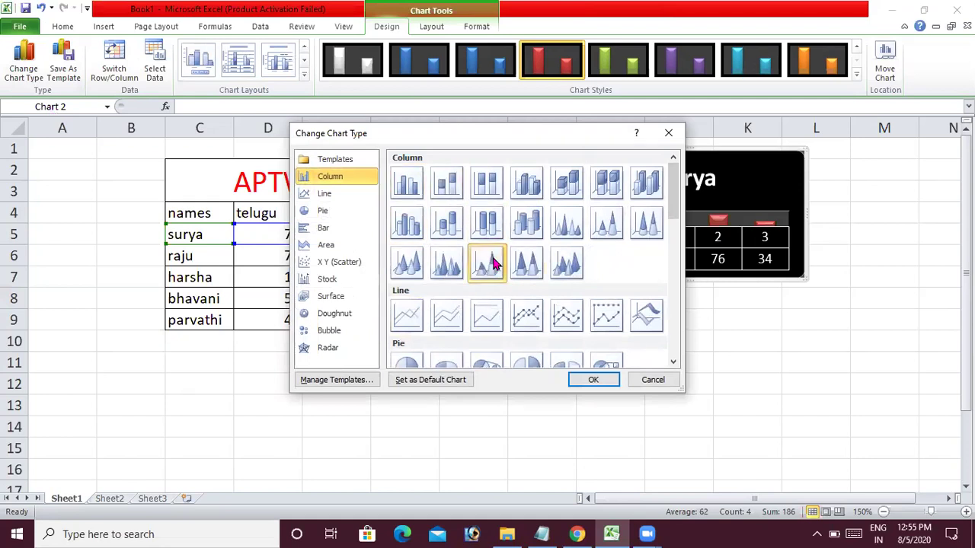
click(569, 185)
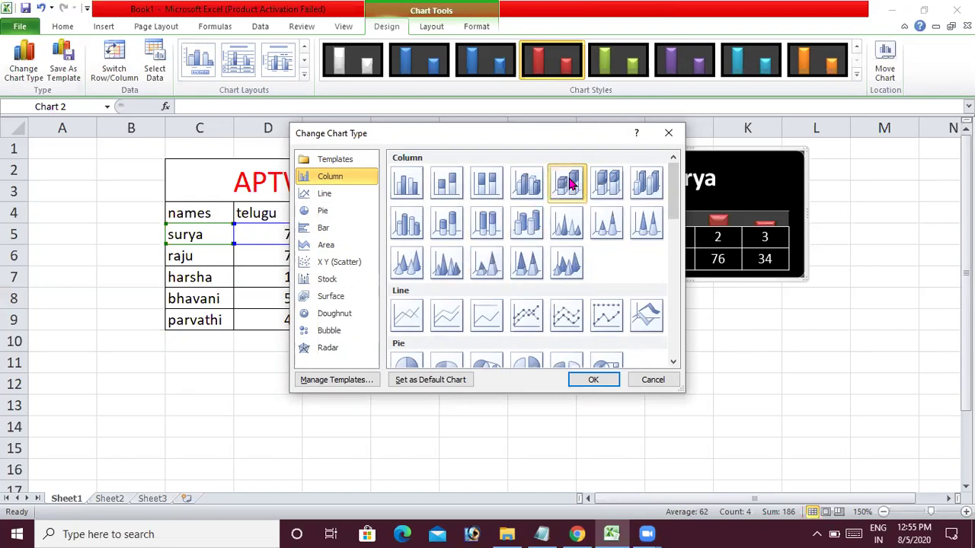
click(617, 232)
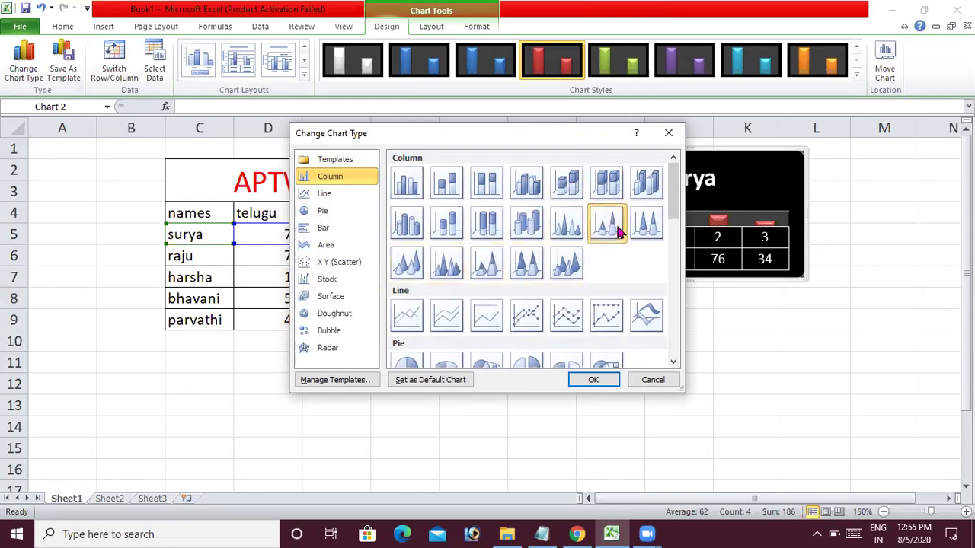
click(497, 228)
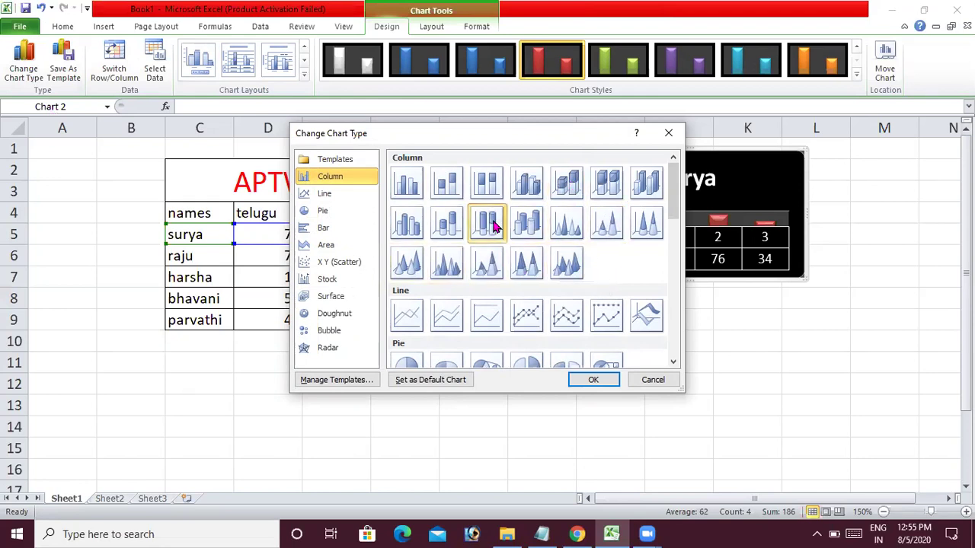
click(529, 230)
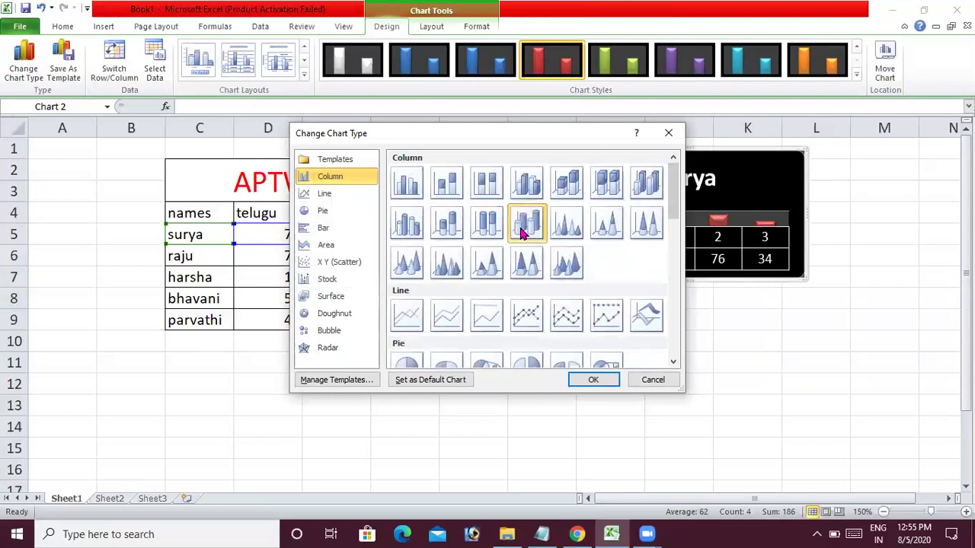
click(605, 379)
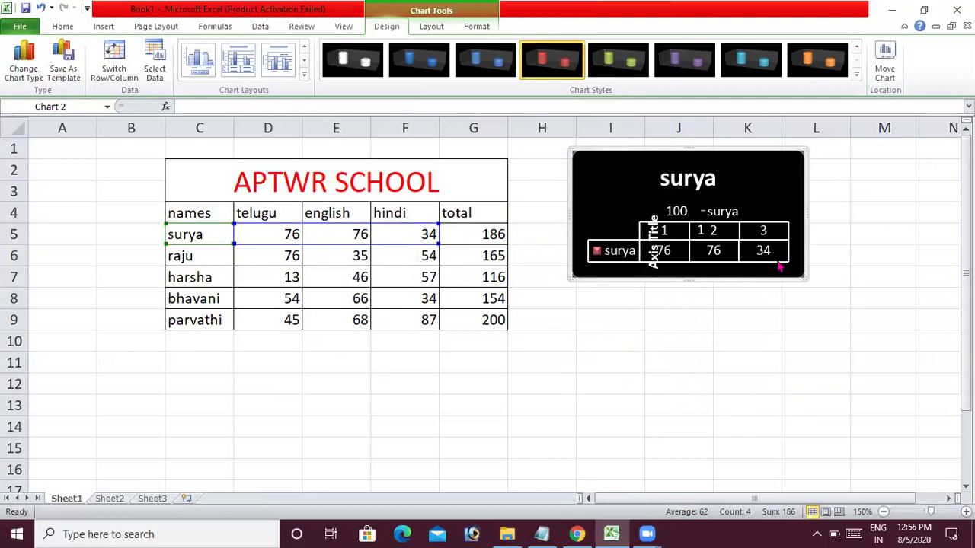
drag(806, 279, 881, 398)
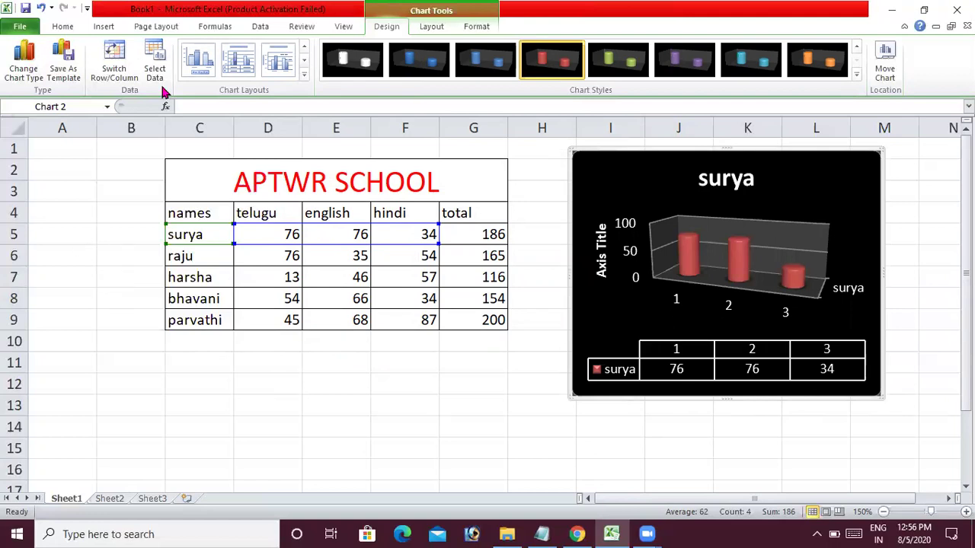
Switch the chart to 3-D cones on a 100% axis and apply the white chart style
click(25, 67)
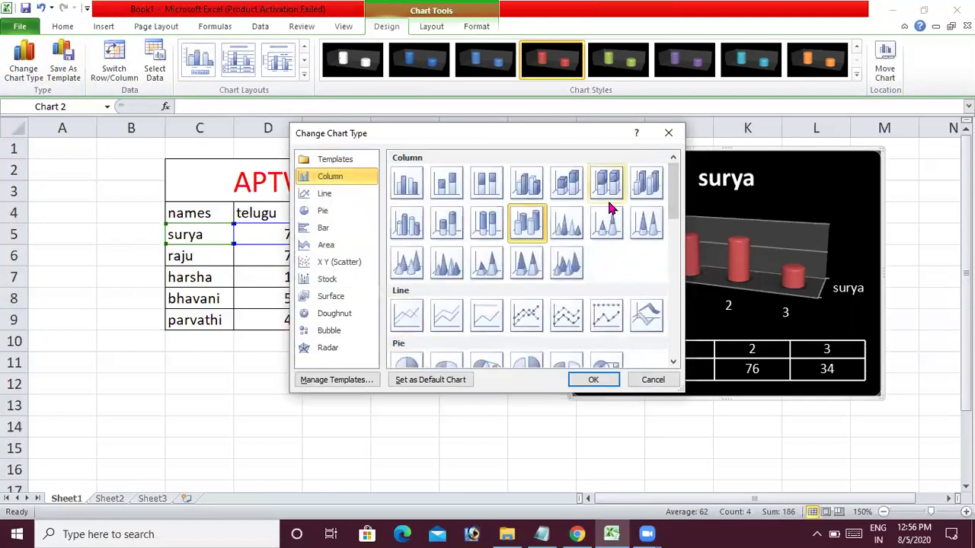
click(610, 195)
click(576, 379)
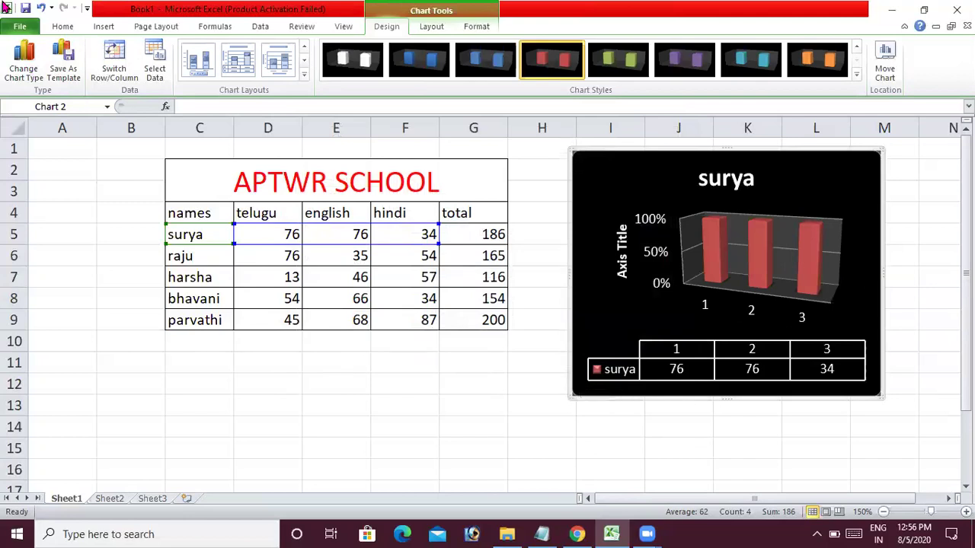
click(25, 55)
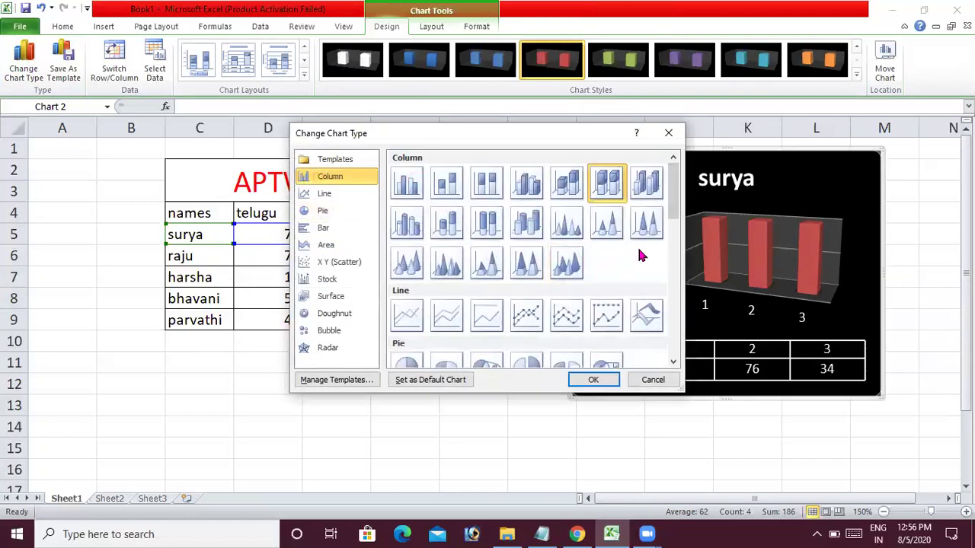
click(647, 222)
click(609, 383)
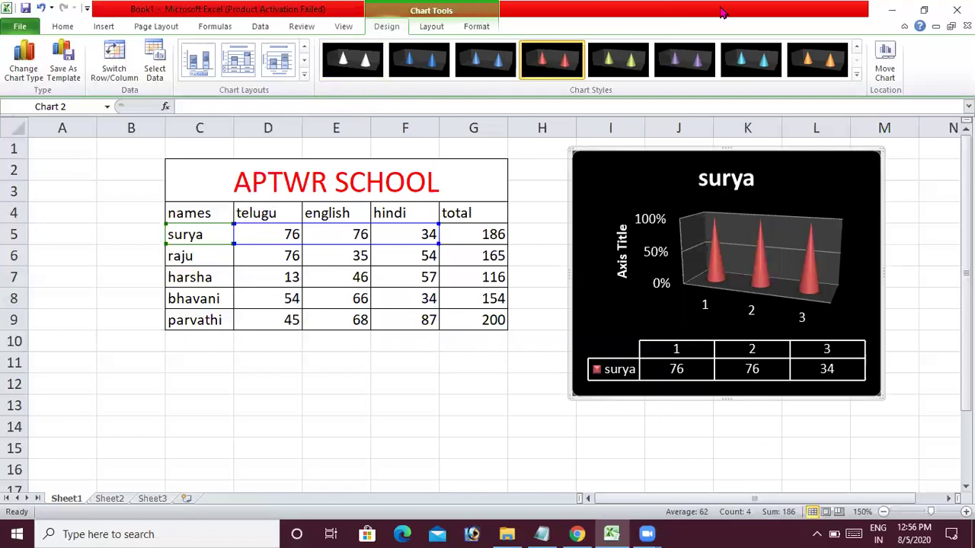
click(371, 60)
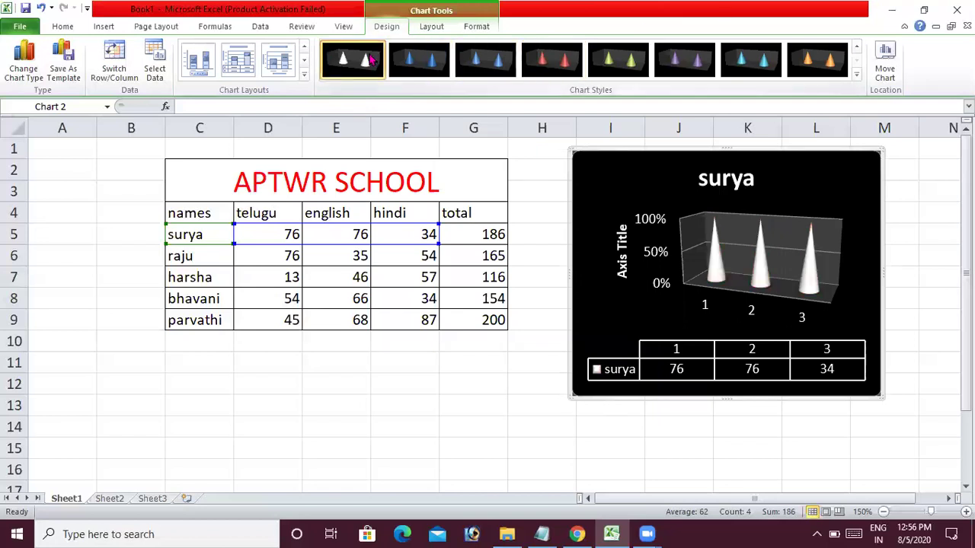
Browse the chart layout options and apply an olive green shape style to the chart
click(431, 29)
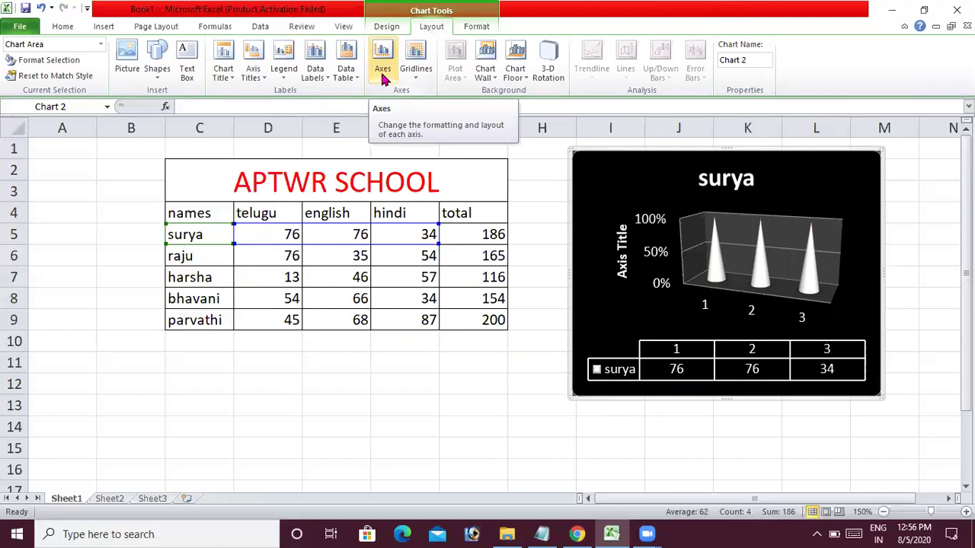
click(418, 75)
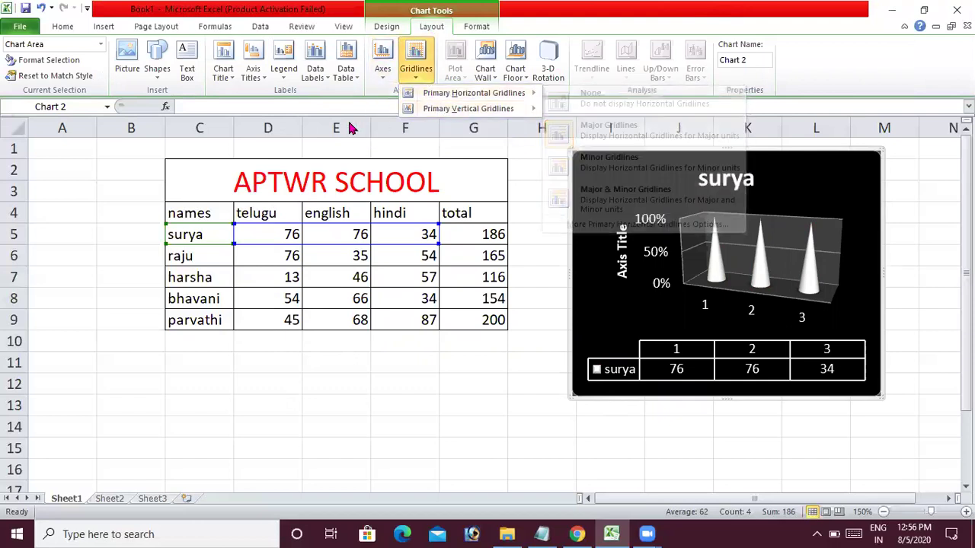
scroll(470, 78, down, 1)
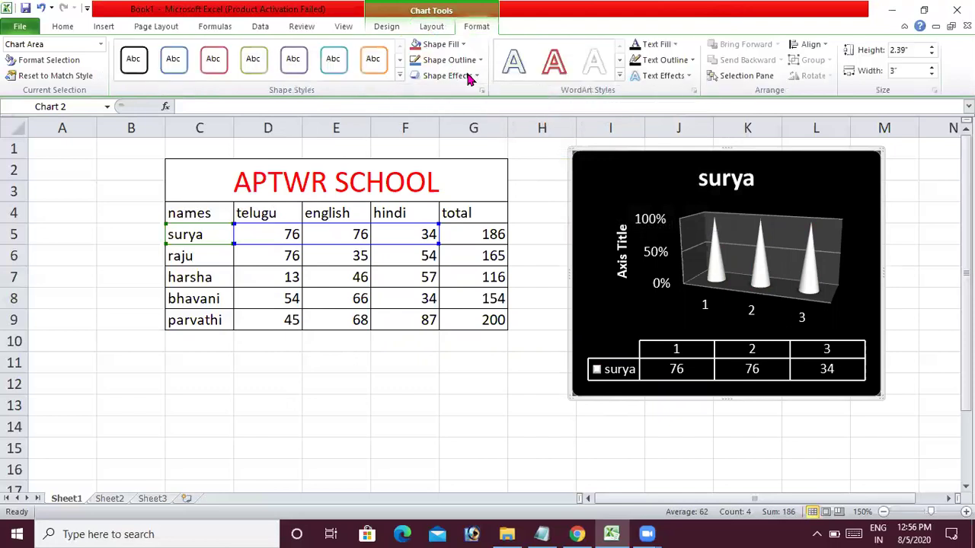
click(399, 76)
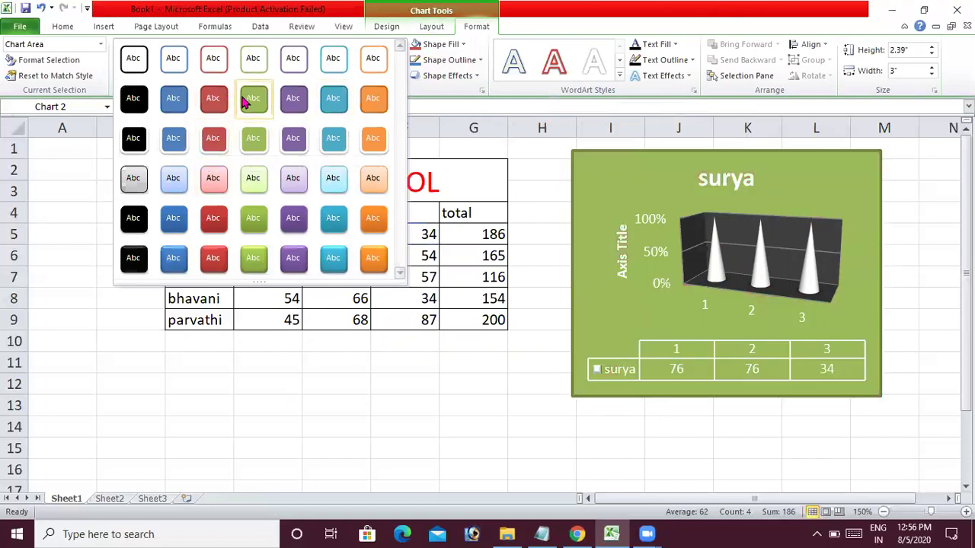
click(244, 103)
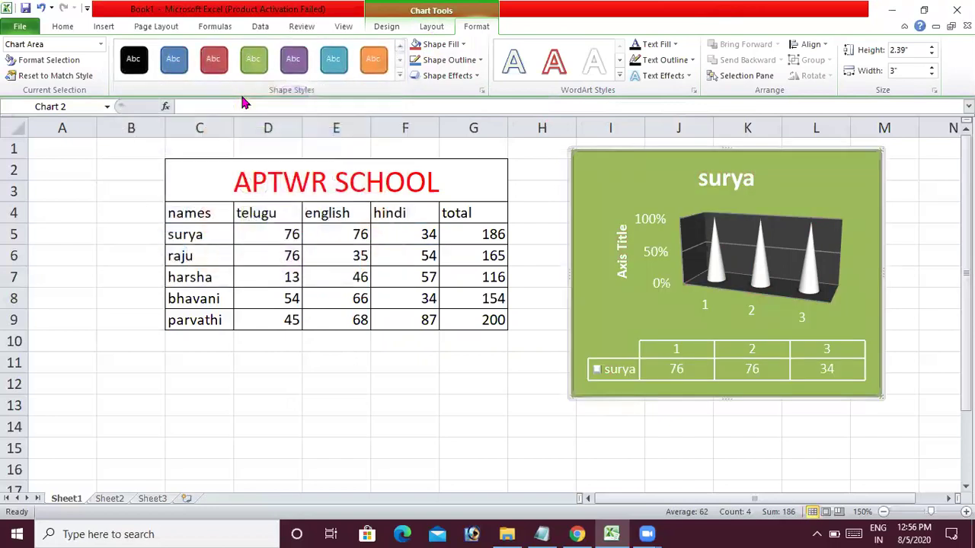
Fill the chart background dark red and give it a yellow outline
click(465, 45)
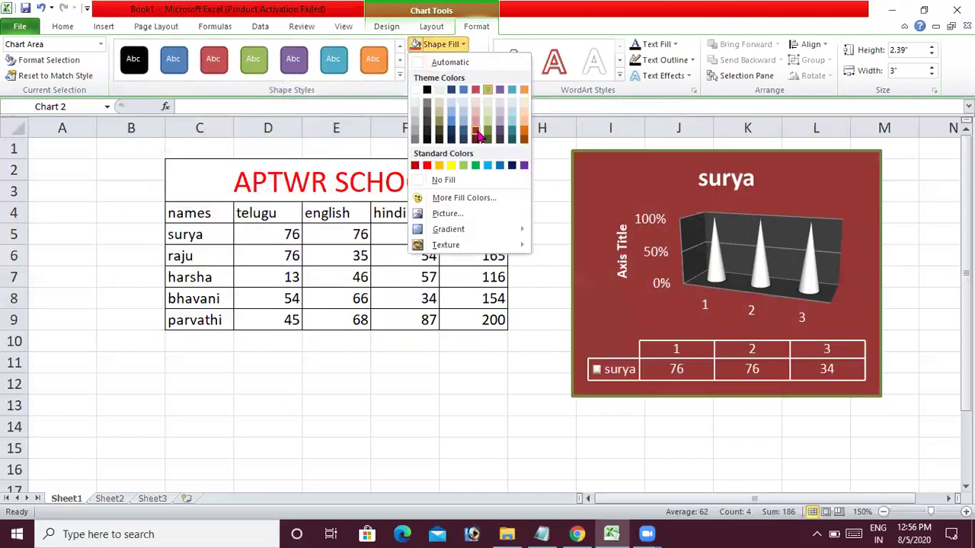
click(474, 127)
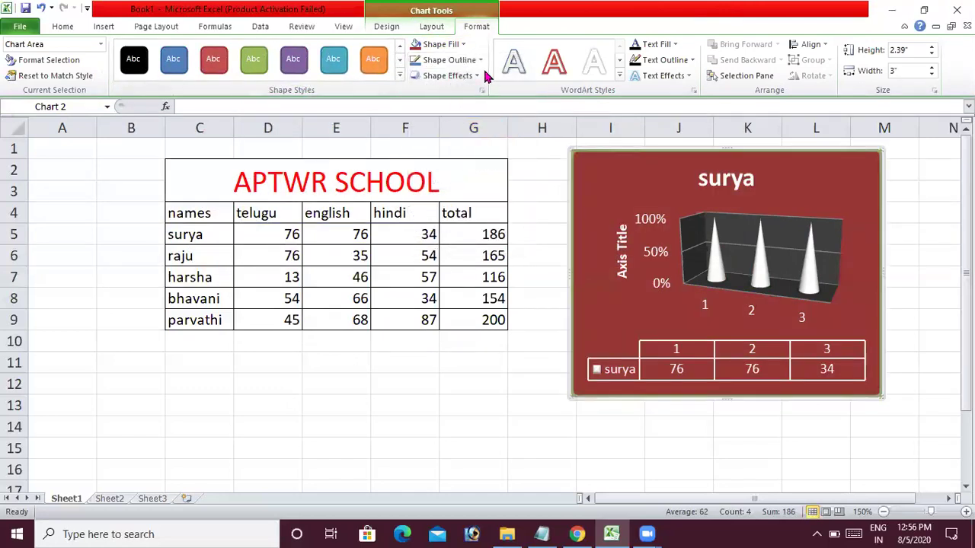
click(477, 64)
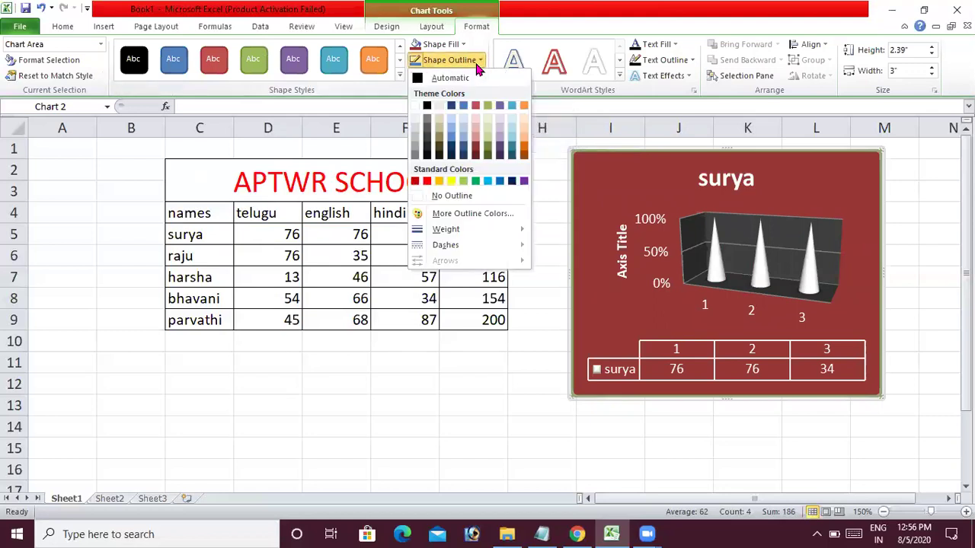
click(450, 182)
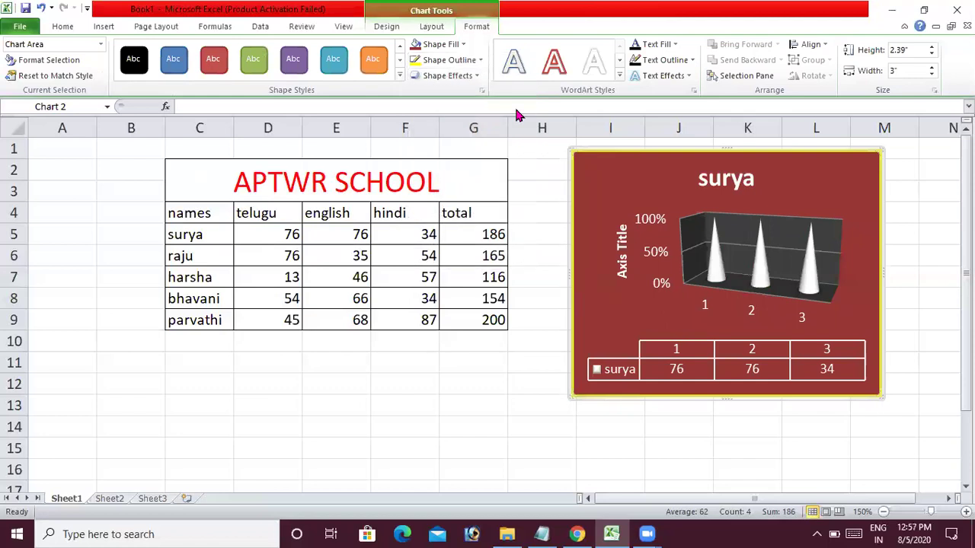
Apply a 1 Point soft edge effect to the surya chart
click(479, 79)
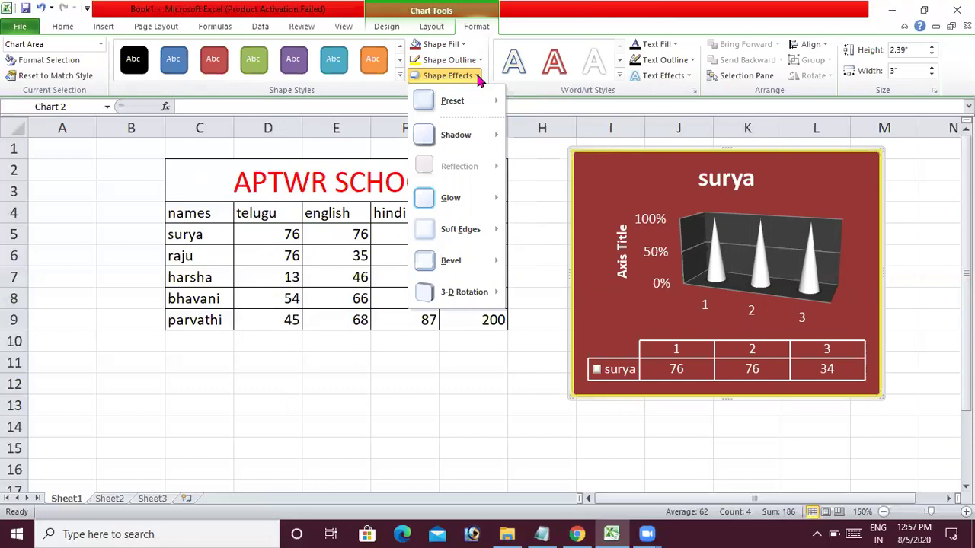
mouse_move(466, 107)
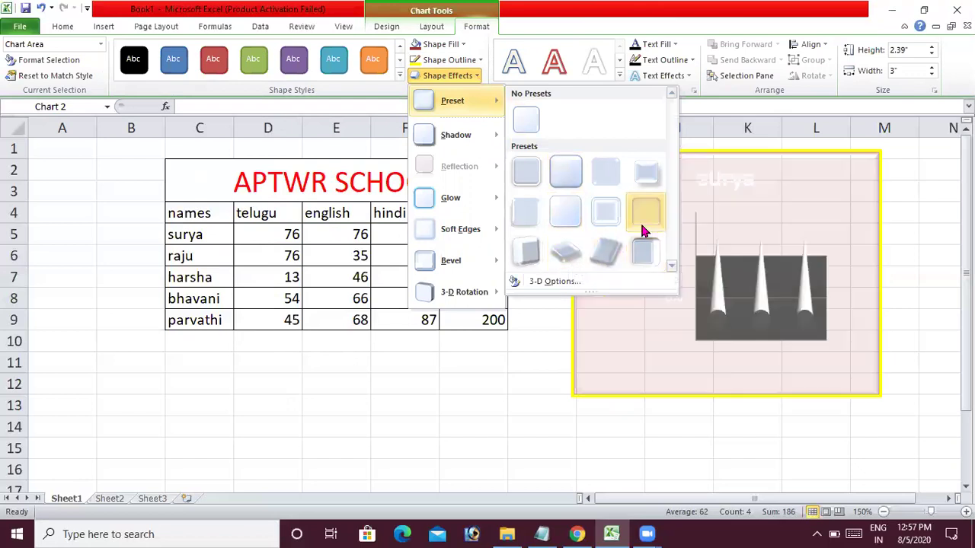
mouse_move(457, 134)
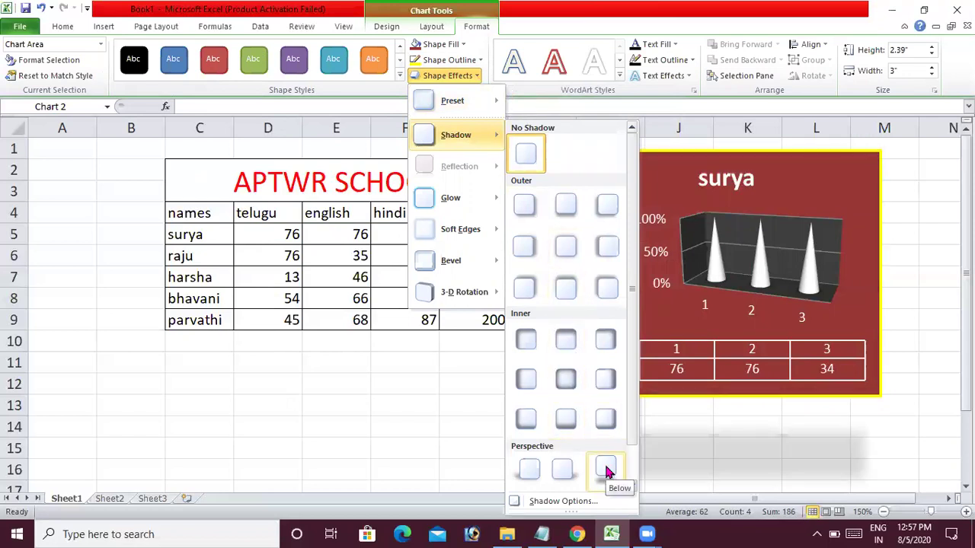
mouse_move(462, 213)
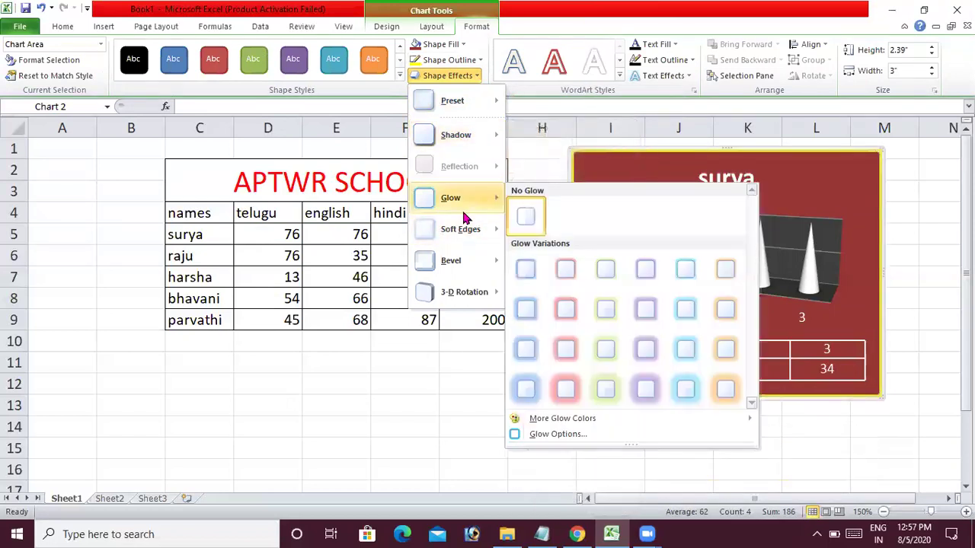
mouse_move(464, 230)
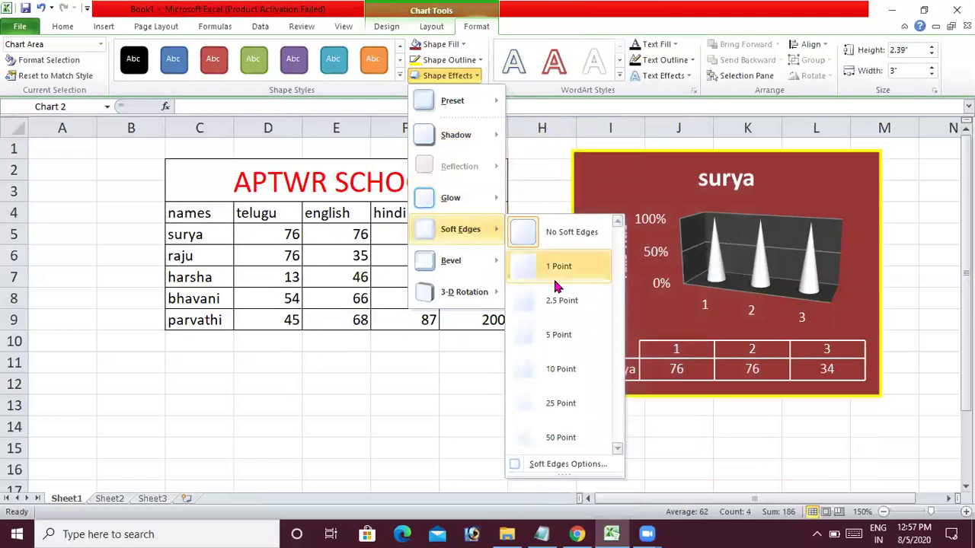
click(555, 284)
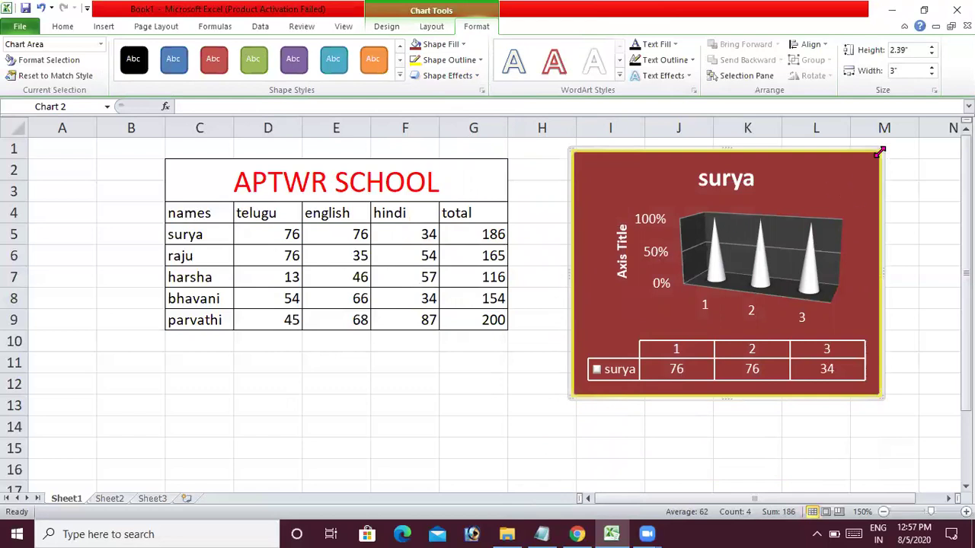
Shrink the chart to 2.4 by 1.78 inches and move it to the sheet's top right
drag(883, 153, 818, 214)
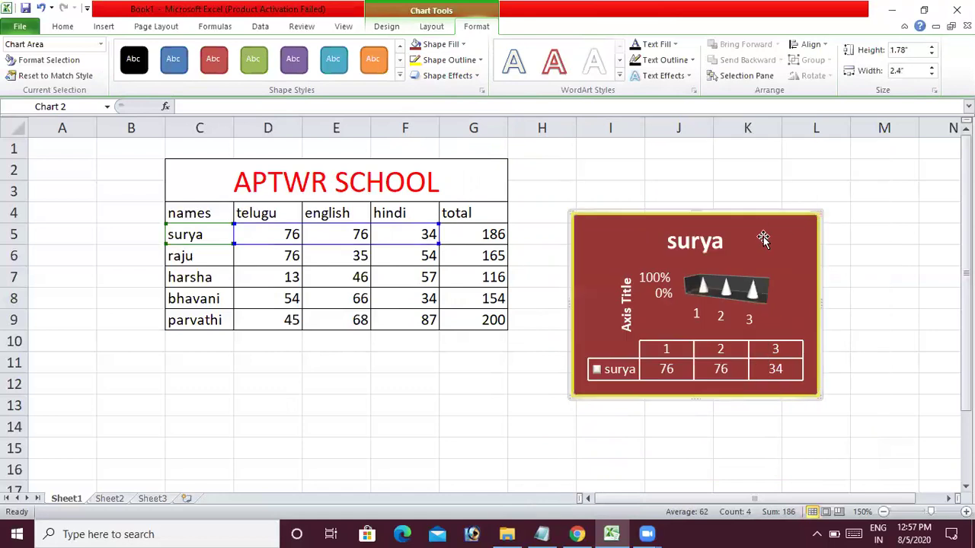
drag(761, 236, 894, 166)
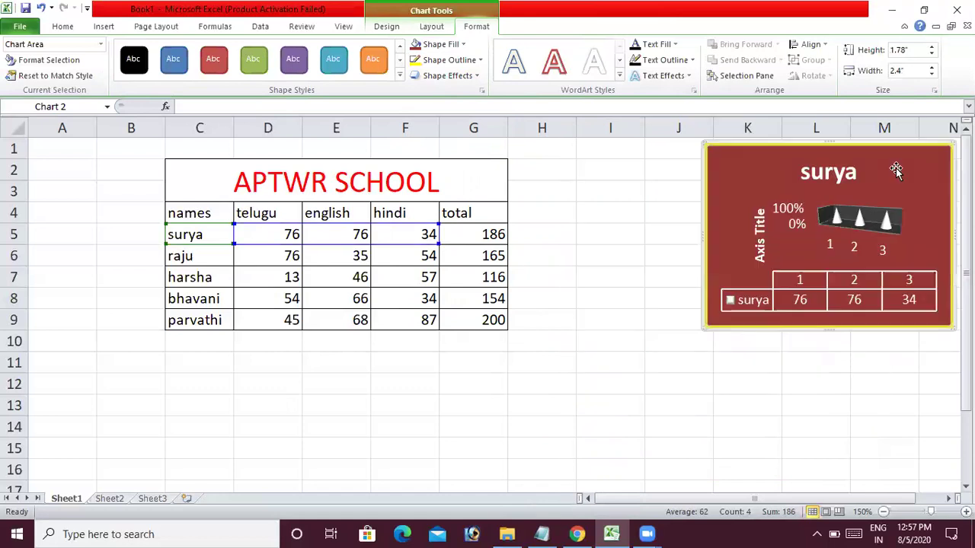
drag(174, 277, 284, 284)
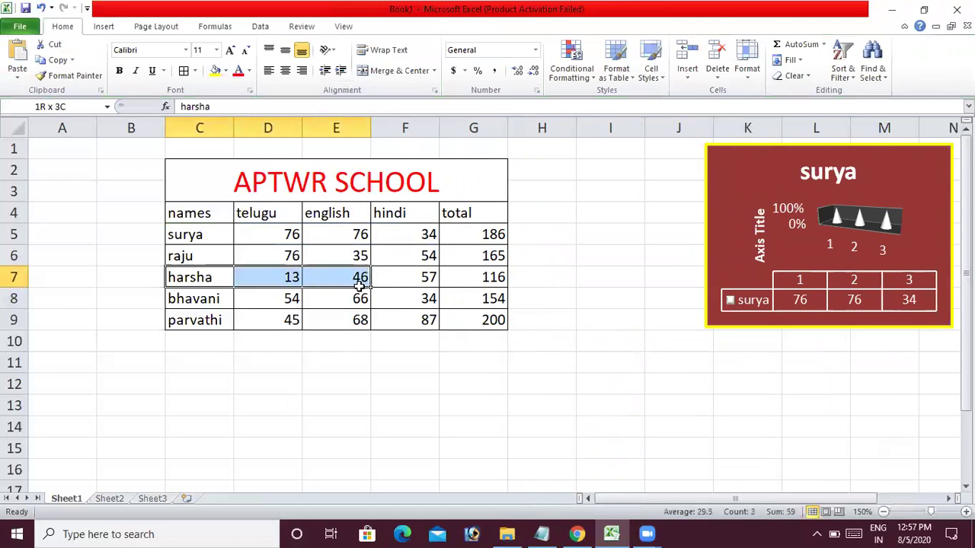
Select harsha's name and marks in C7:F7, checking G5's SUM formula along the way
drag(284, 284, 404, 283)
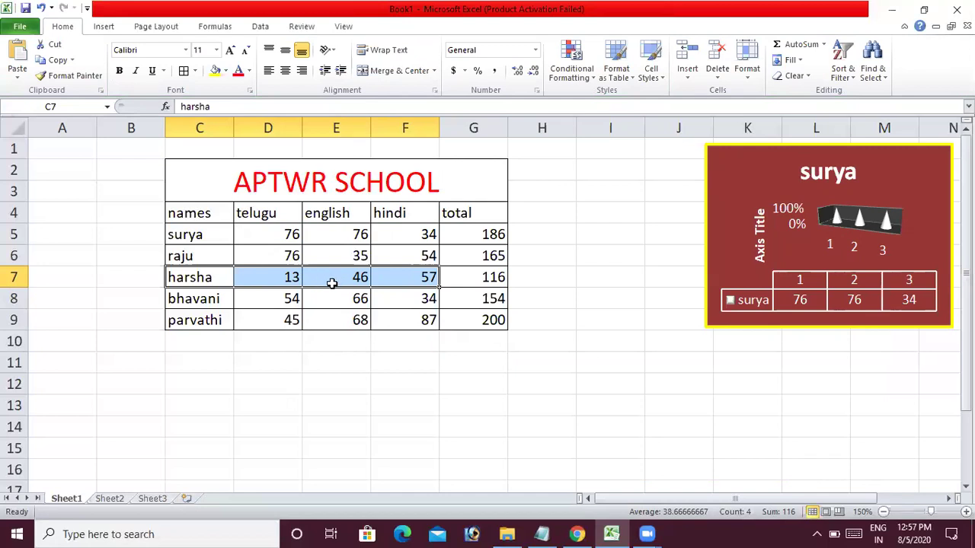
click(189, 280)
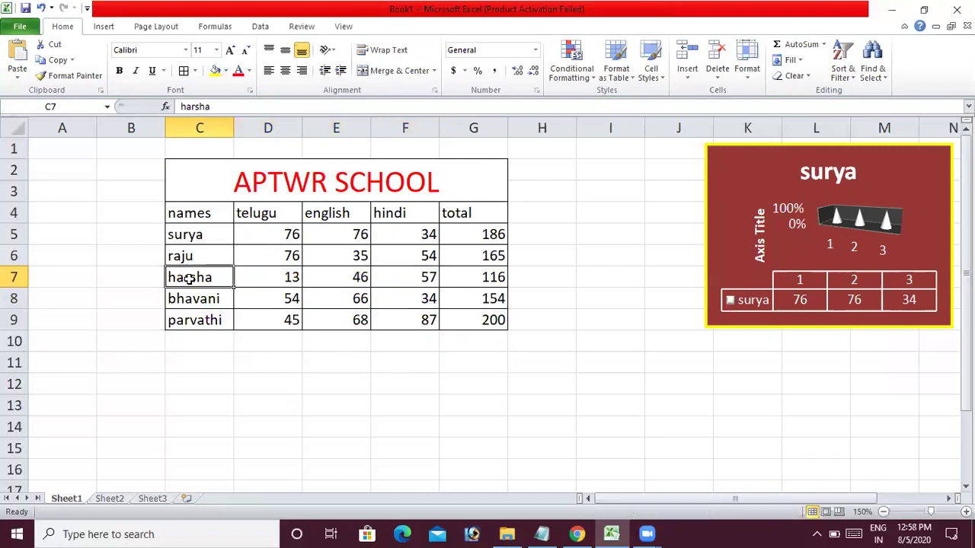
drag(189, 279, 391, 281)
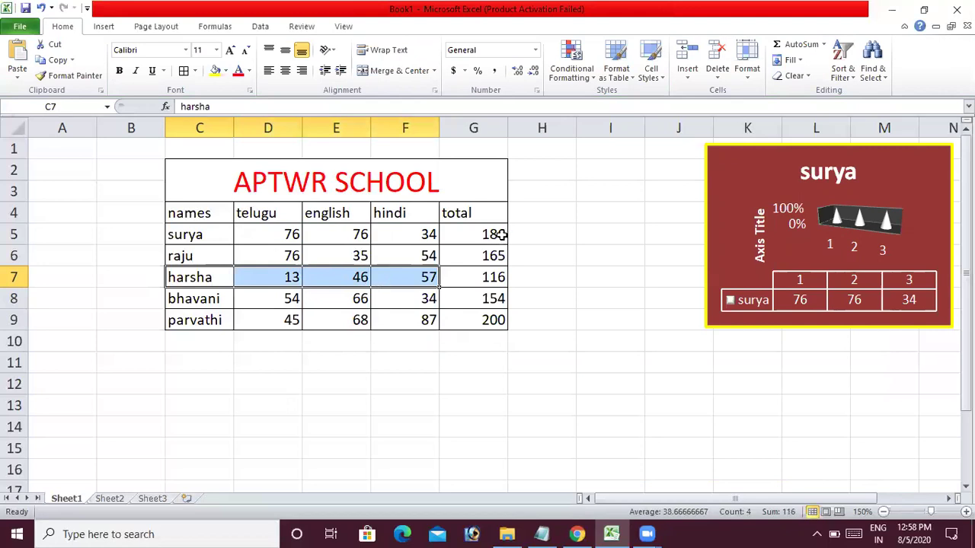
click(494, 236)
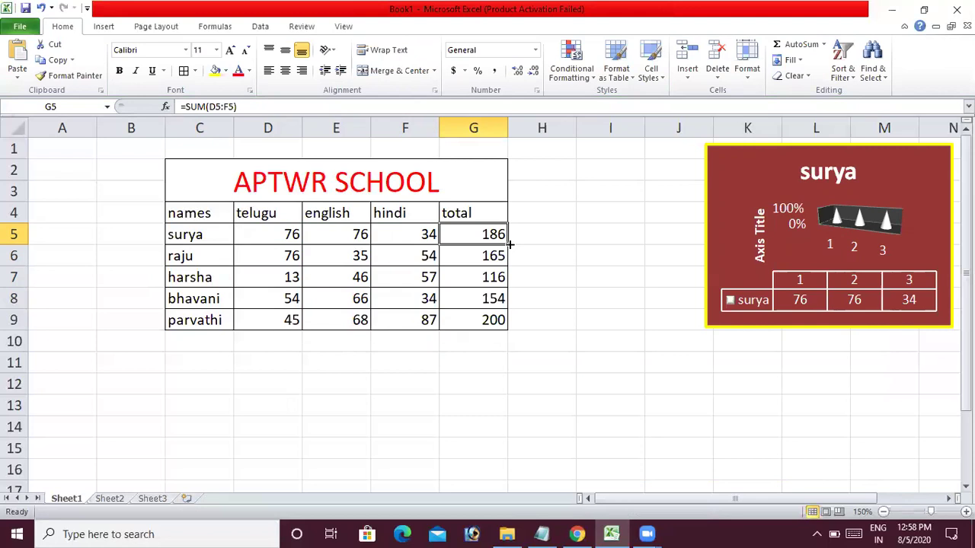
click(176, 277)
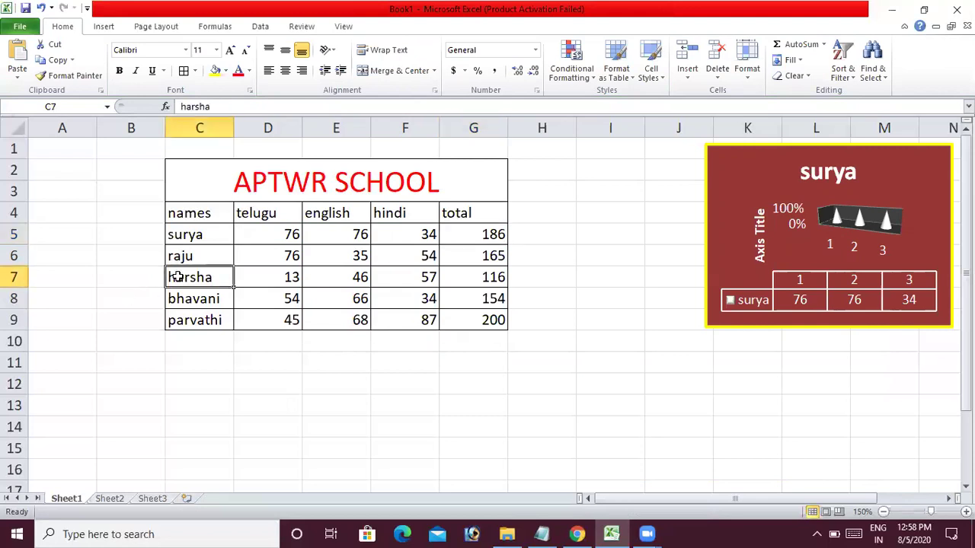
drag(176, 277, 411, 275)
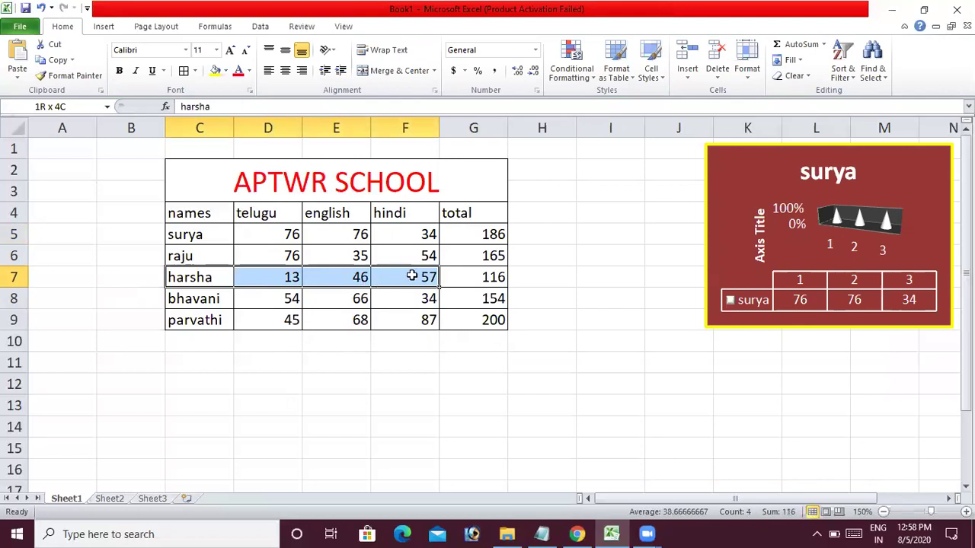
click(103, 26)
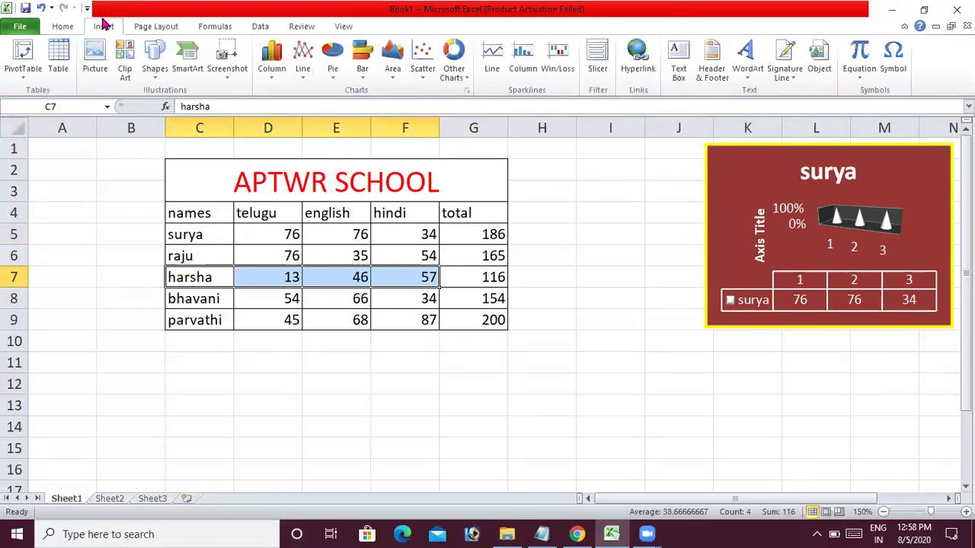
Insert a pie-of-pie chart of harsha's marks and shrink it
click(330, 76)
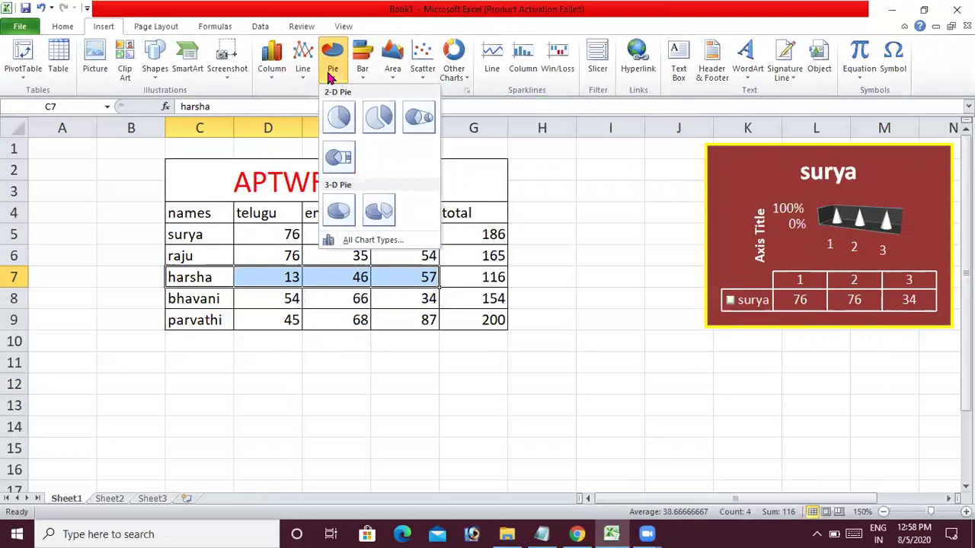
click(418, 117)
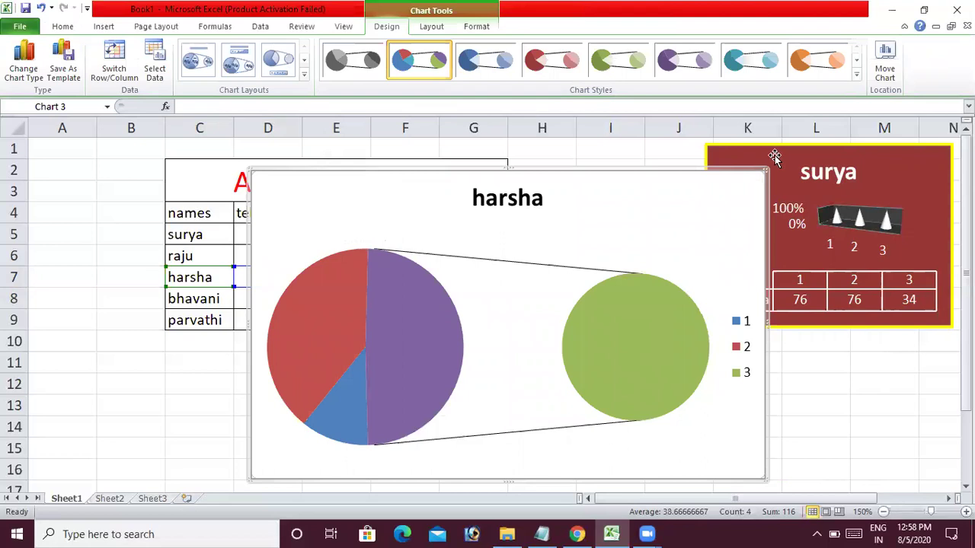
drag(764, 172, 721, 212)
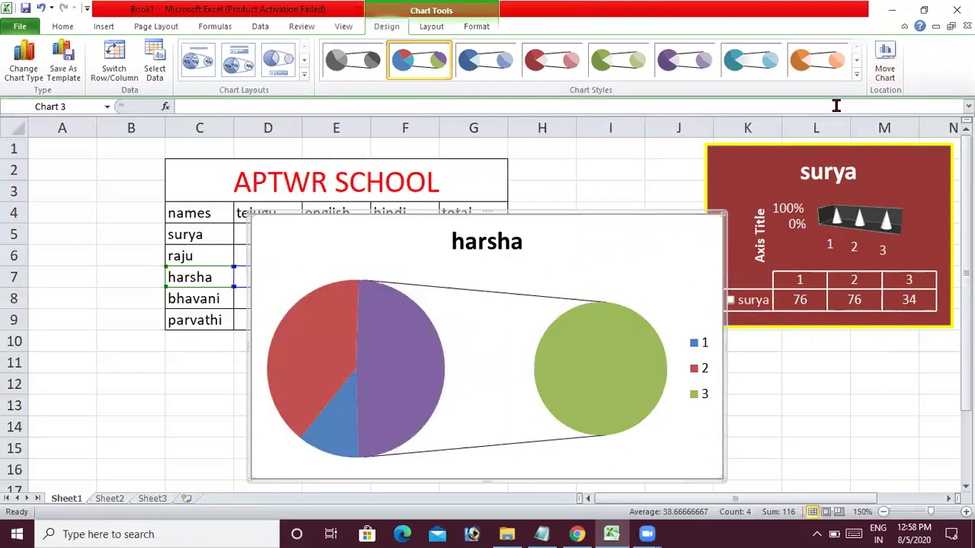
click(856, 74)
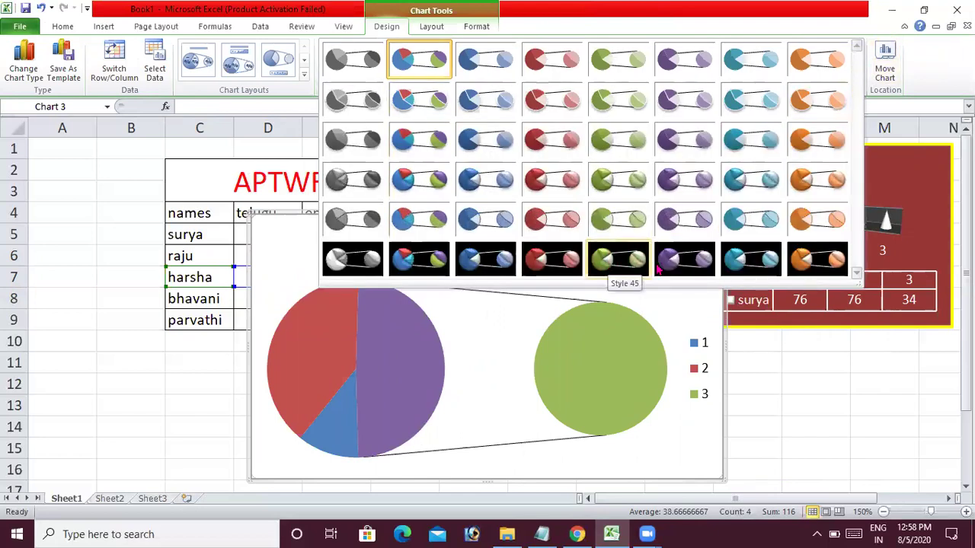
Give the harsha chart a black style and a layout labelling slices with category and value, no legend
click(424, 262)
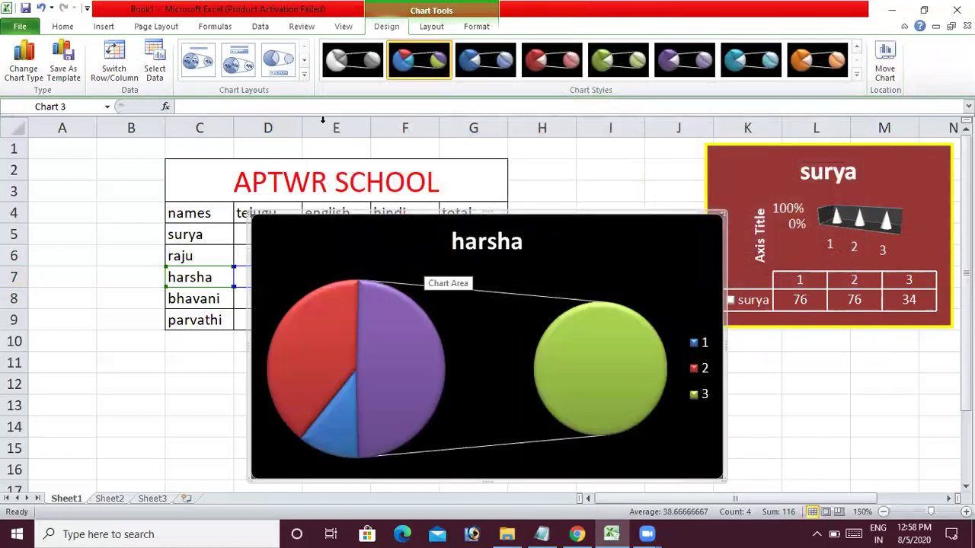
click(303, 75)
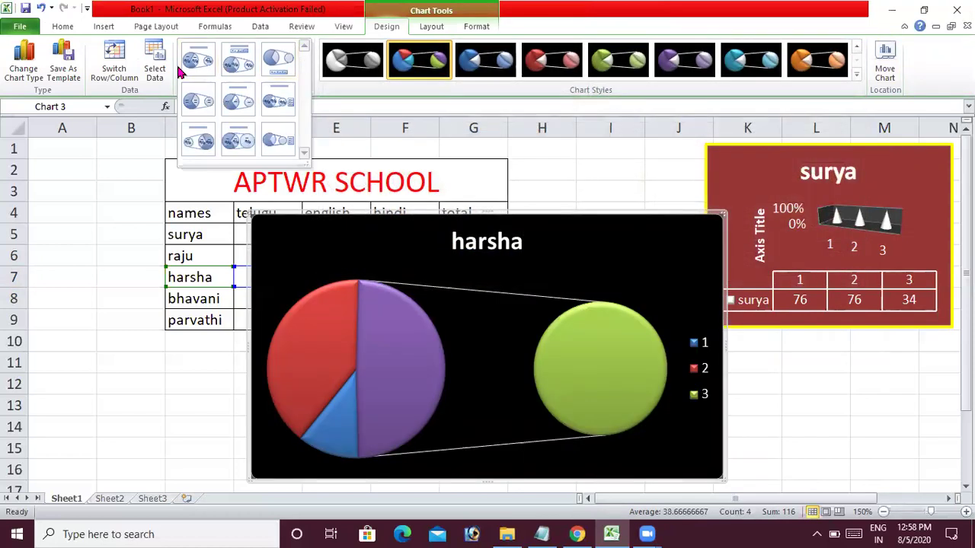
click(196, 61)
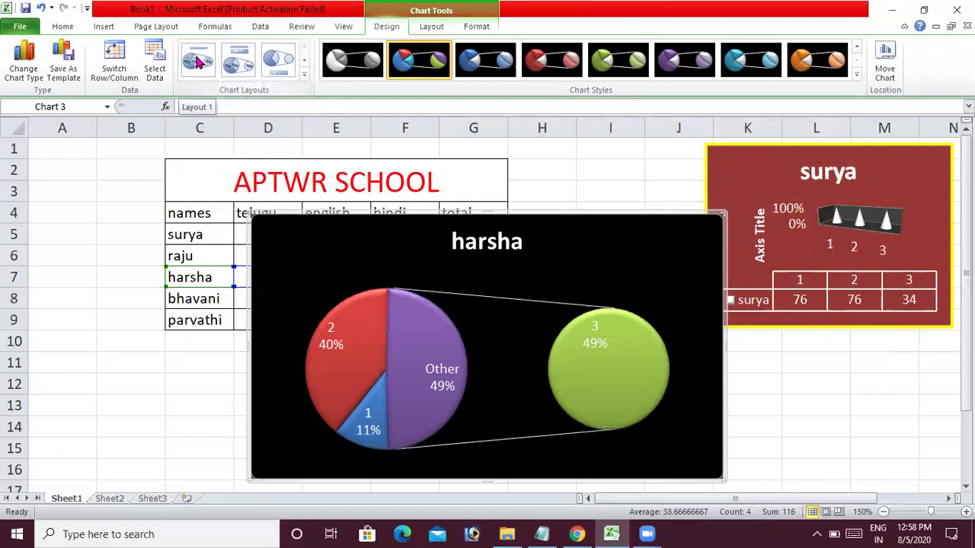
click(238, 61)
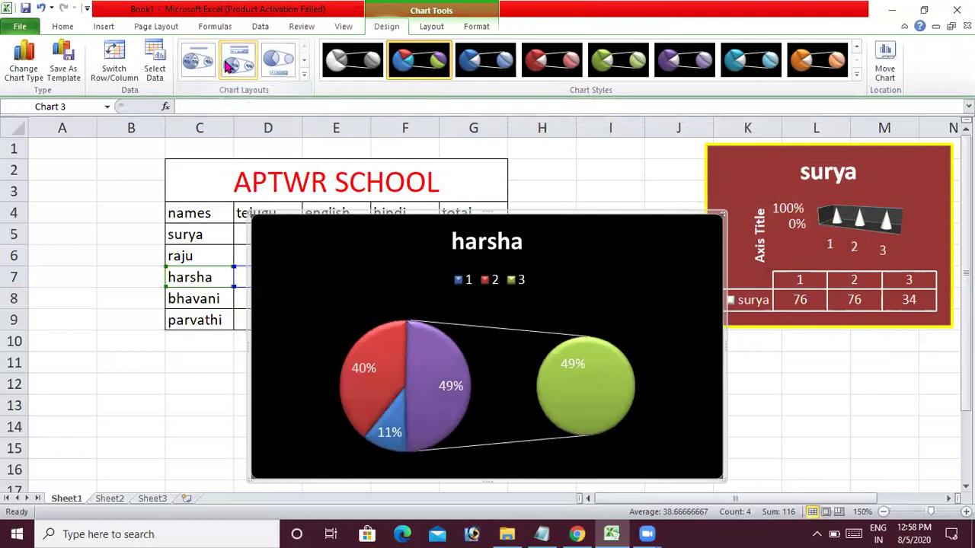
click(279, 67)
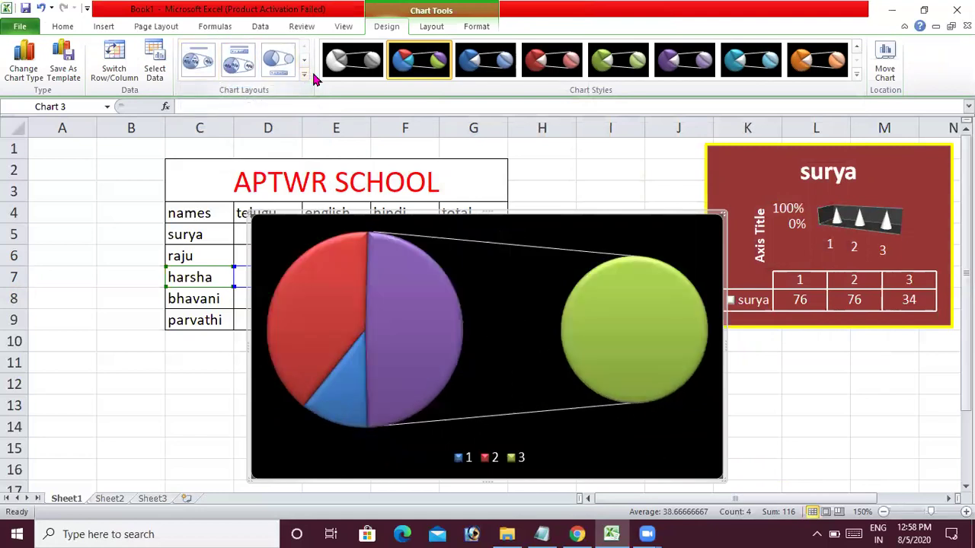
click(303, 75)
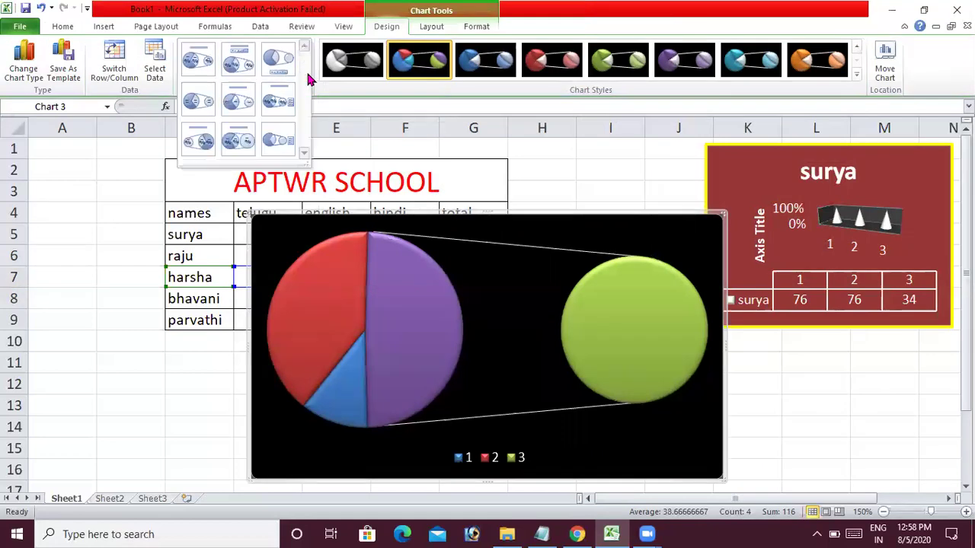
click(198, 102)
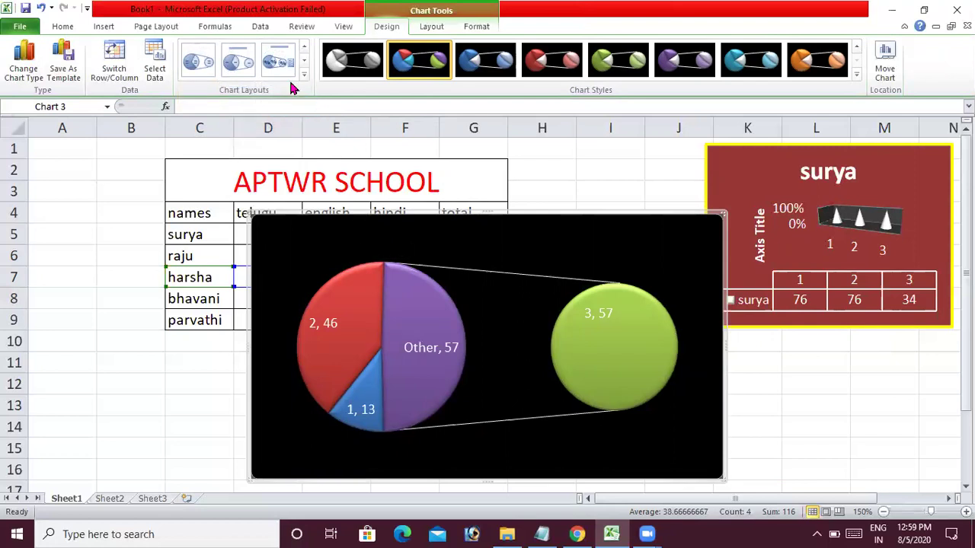
mouse_move(358, 316)
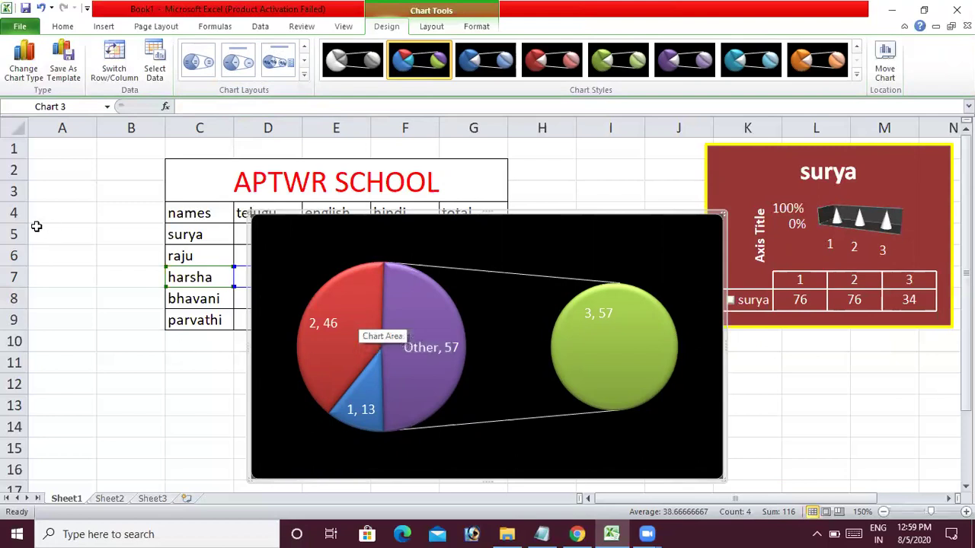
click(23, 61)
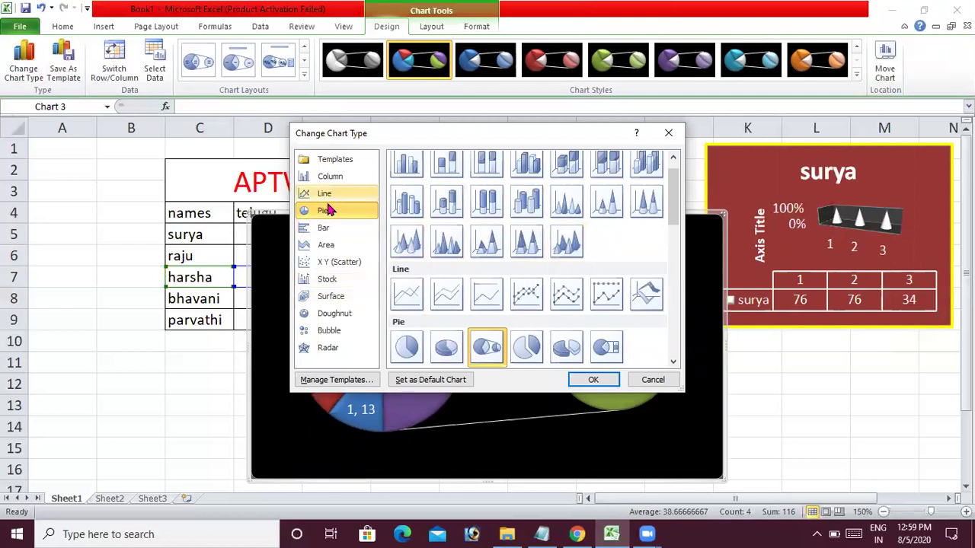
Change harsha's chart type to the Exploded pie in 3-D chart
click(673, 363)
click(673, 363)
click(610, 270)
click(572, 271)
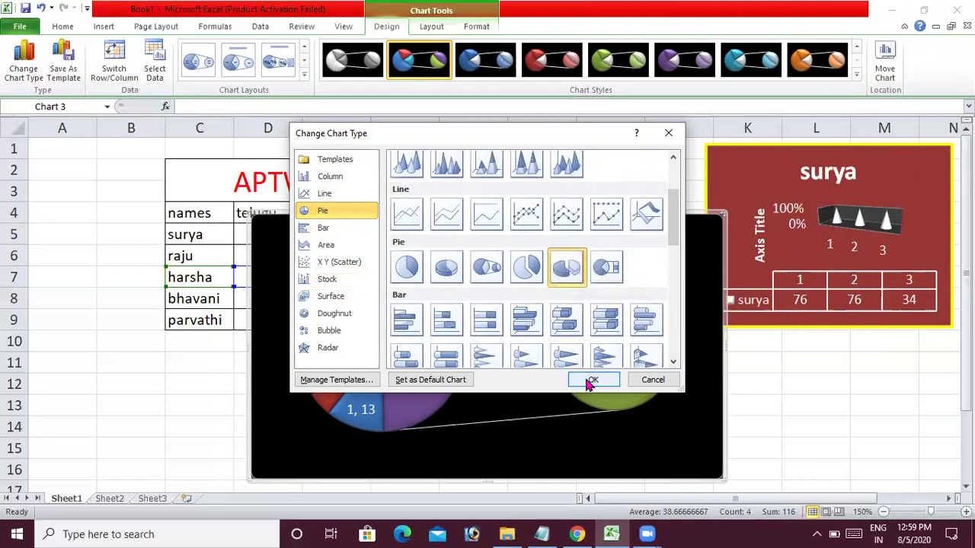
click(584, 379)
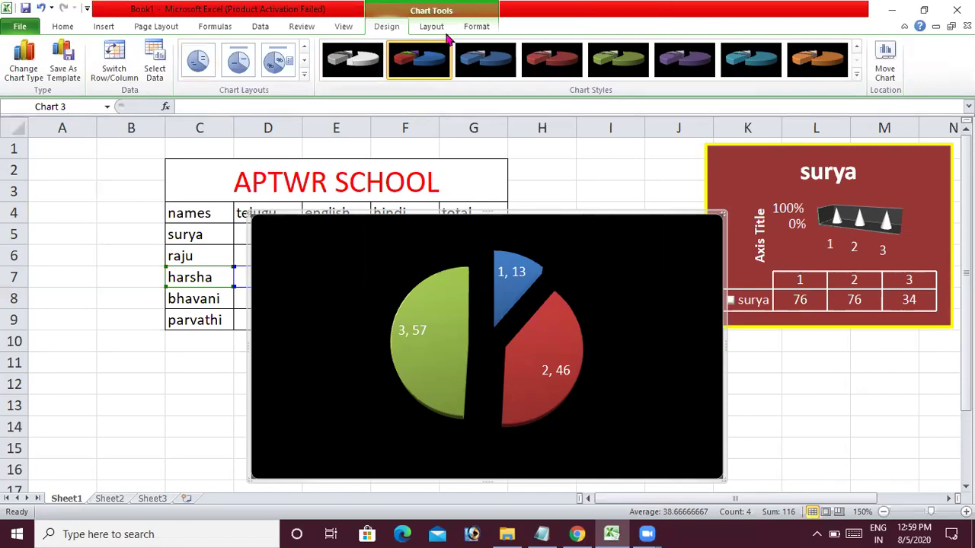
click(473, 31)
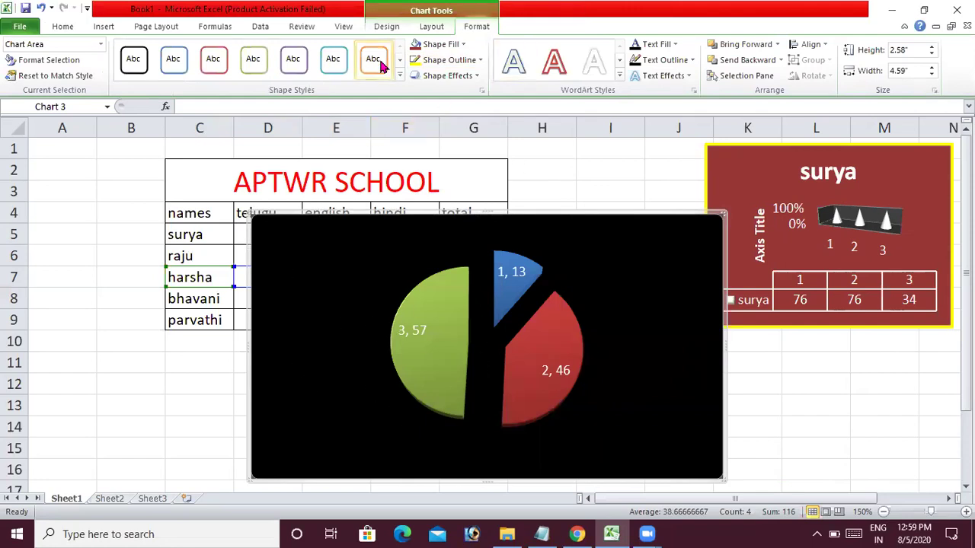
Apply an orange Shape Style to harsha's pie chart
click(399, 77)
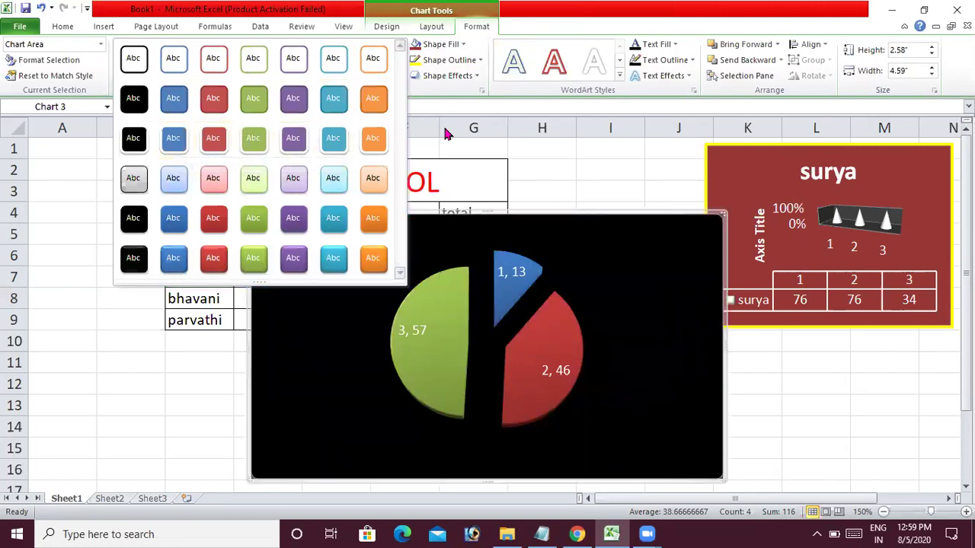
click(514, 162)
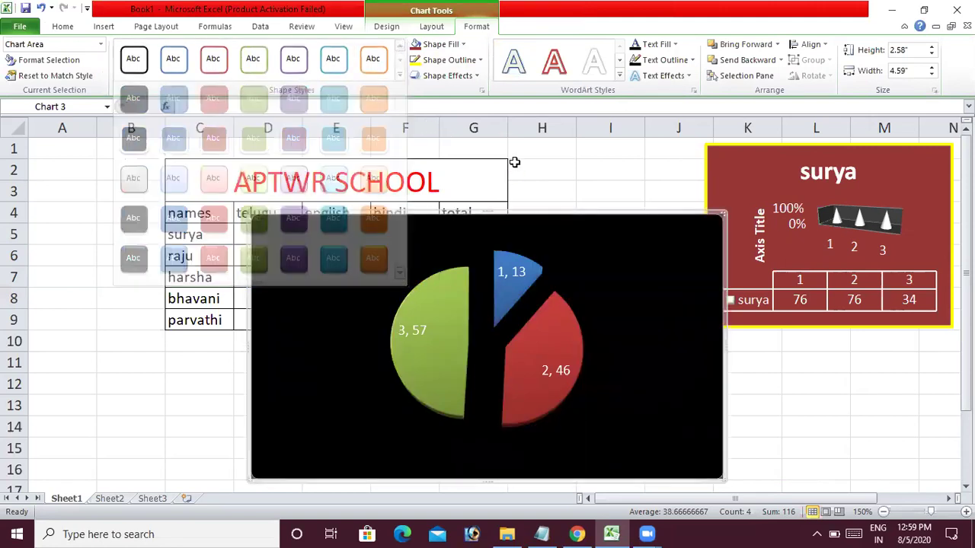
click(399, 77)
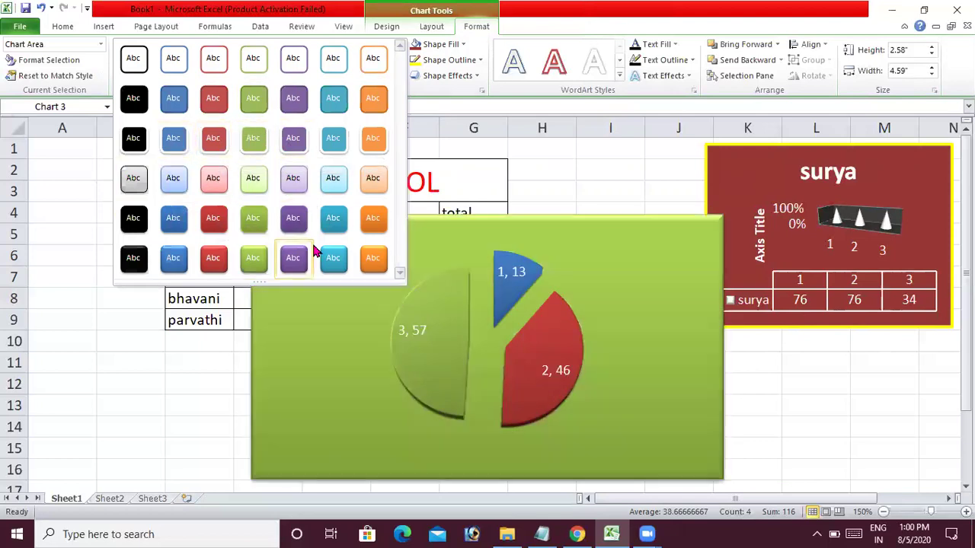
click(373, 259)
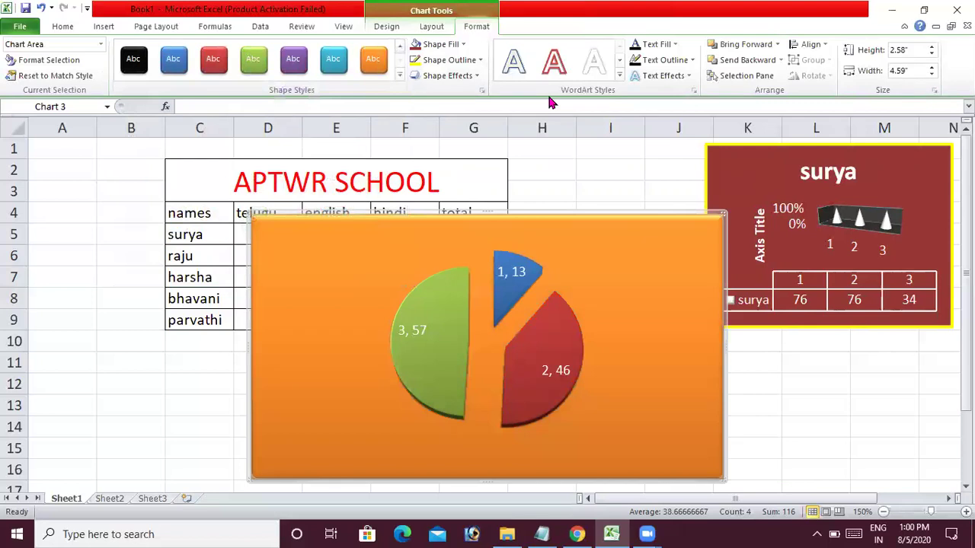
Give the pie chart a light green outline
click(462, 44)
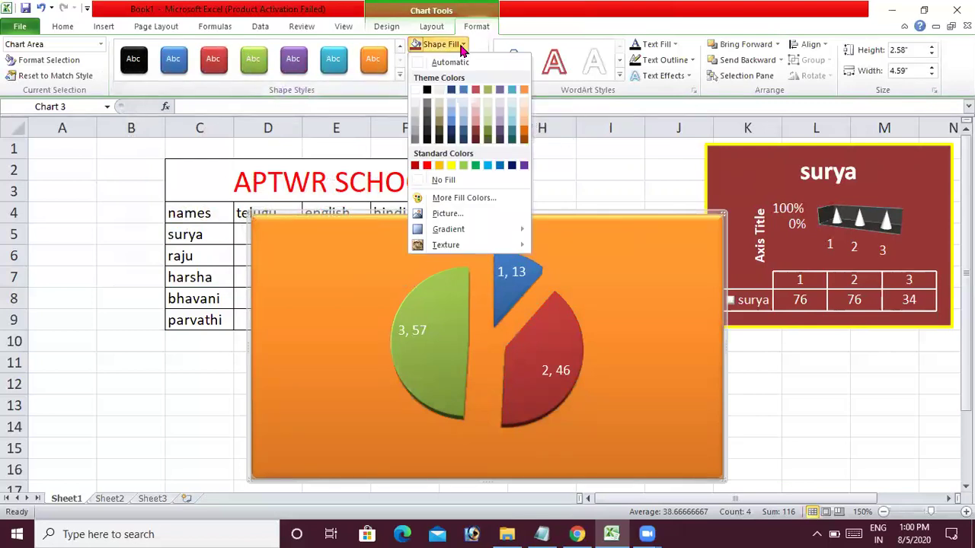
click(582, 152)
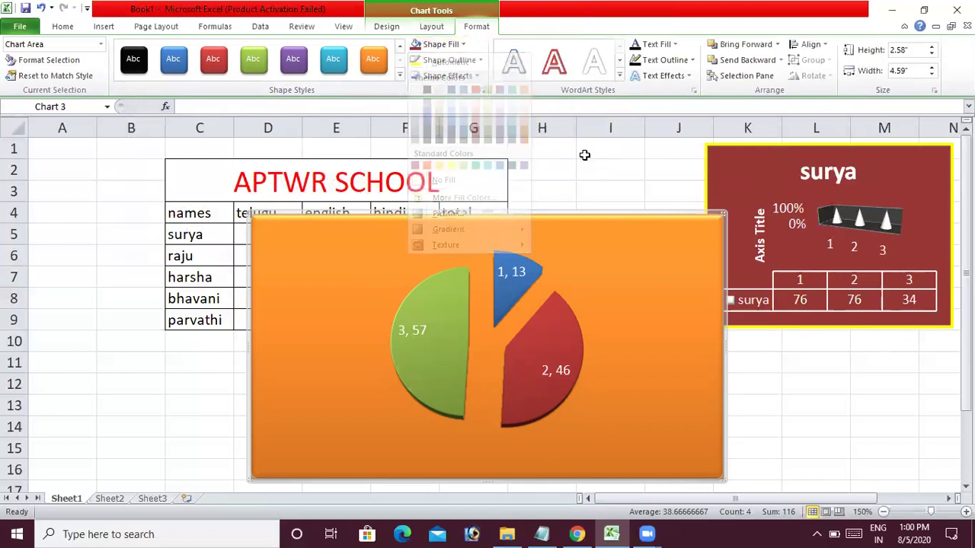
click(481, 60)
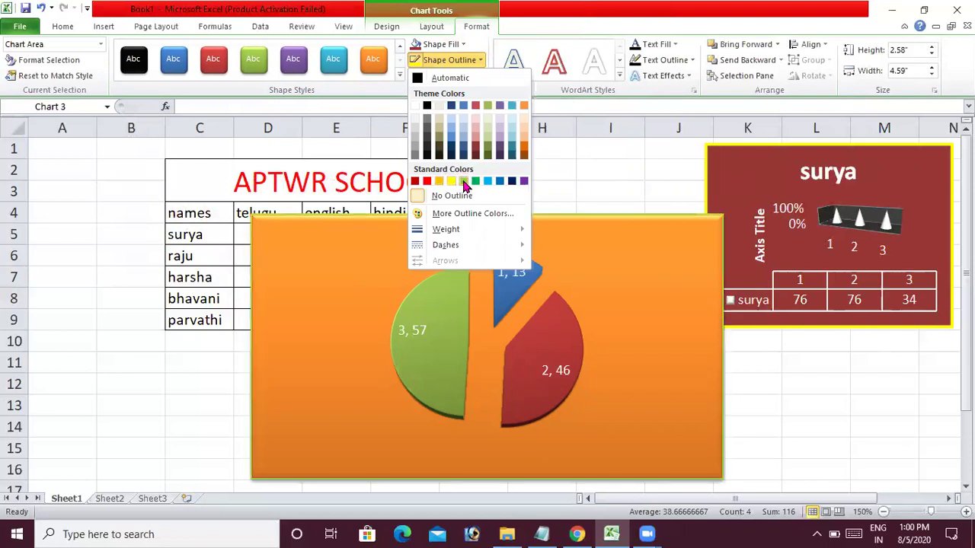
click(463, 182)
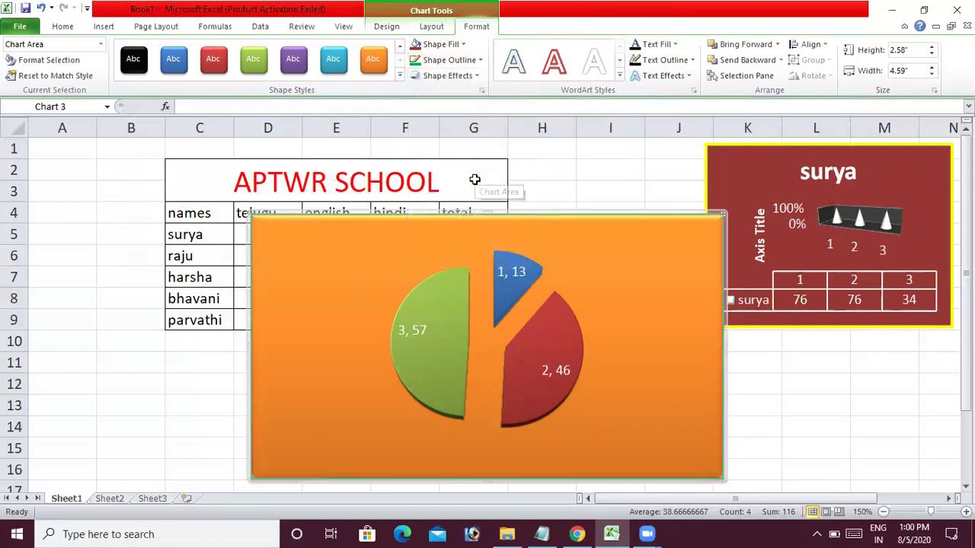
click(472, 76)
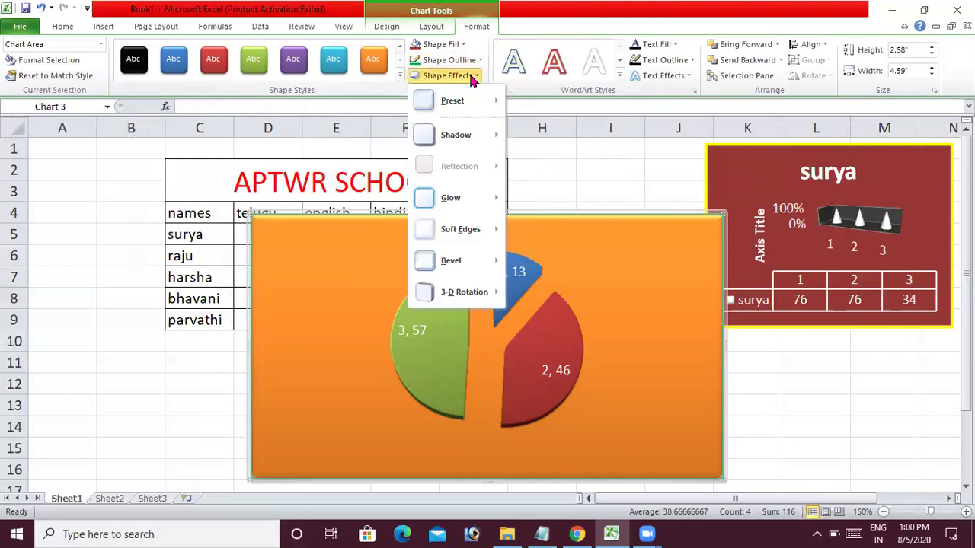
Apply a Parallel 3-D Rotation preset to the orange chart area
mouse_move(462, 98)
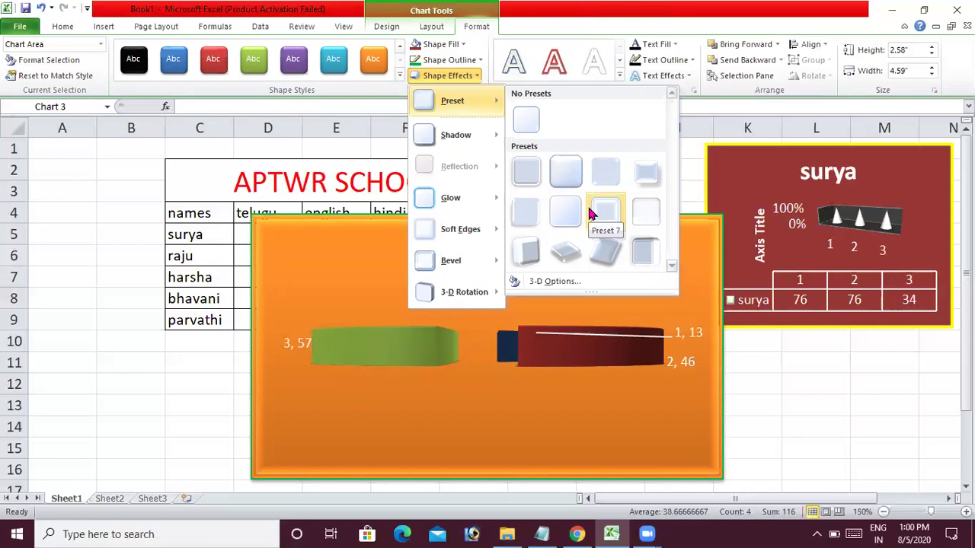
click(830, 386)
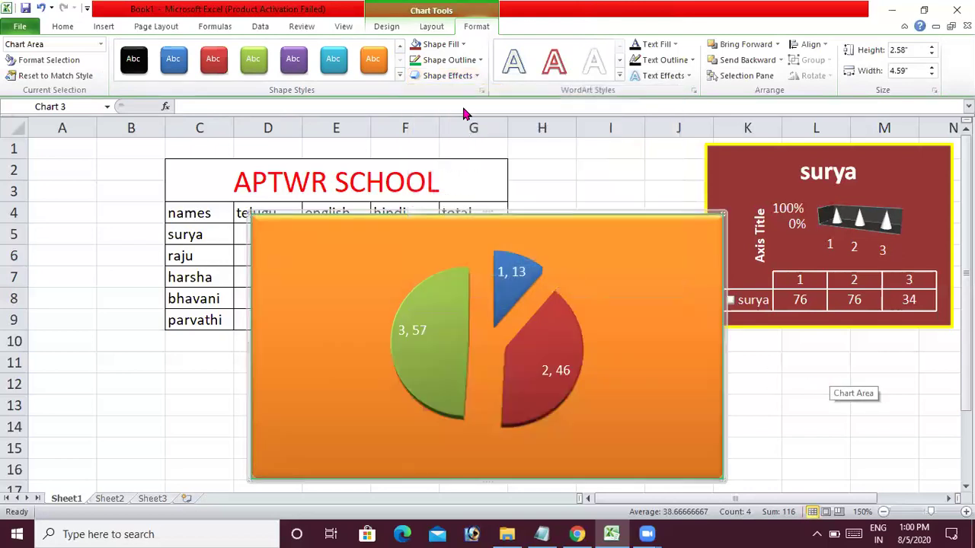
click(460, 77)
mouse_move(482, 302)
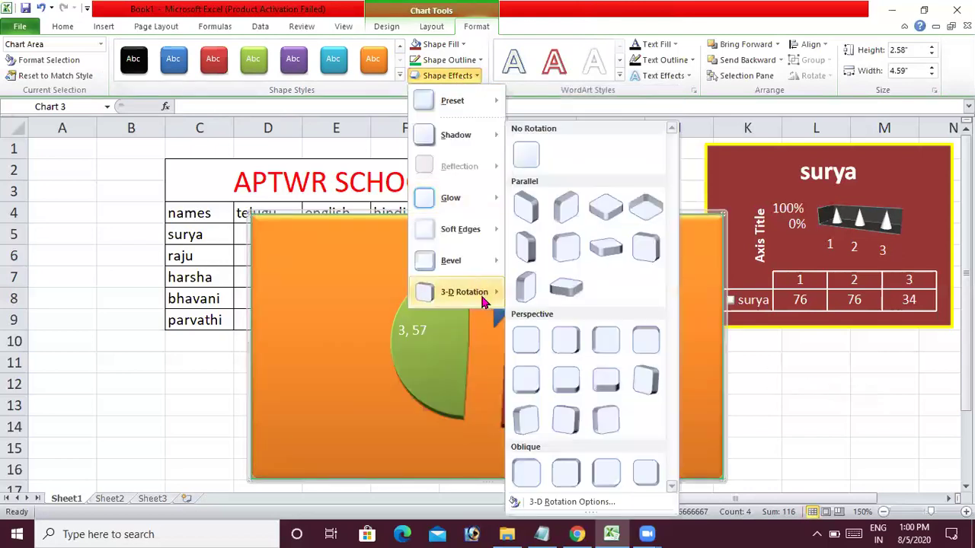
click(567, 284)
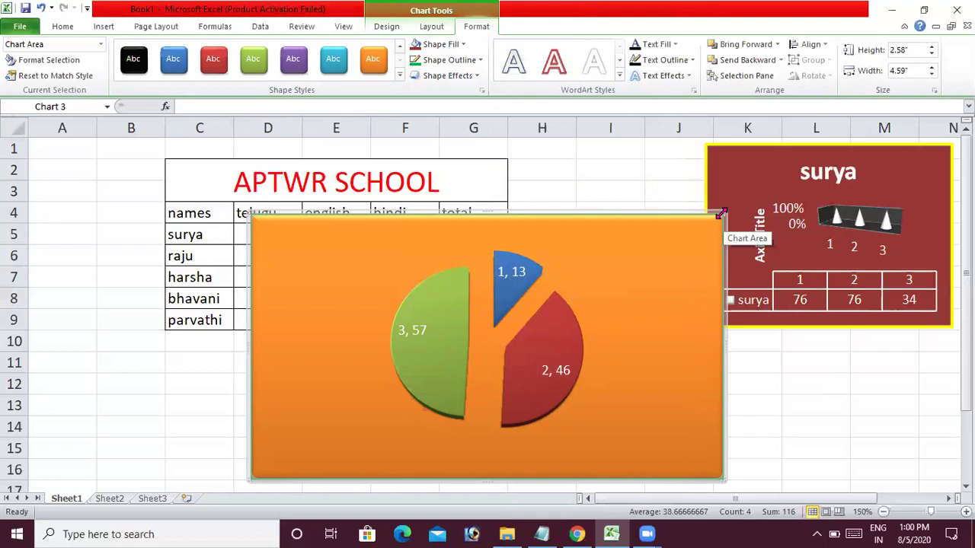
Shrink harsha's pie chart to about 1.76 by 3.03 inches and move it below the surya chart
drag(721, 214, 564, 296)
drag(510, 323, 722, 329)
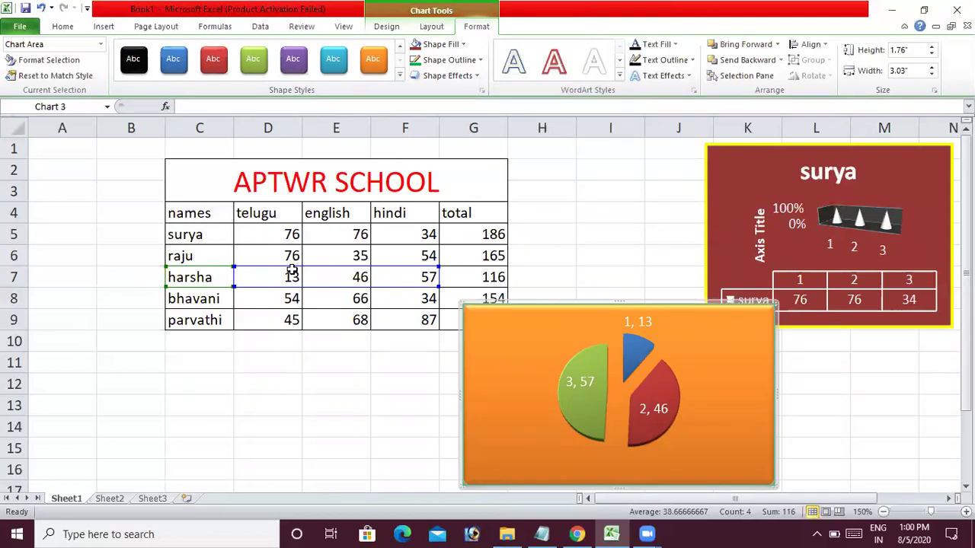
click(104, 27)
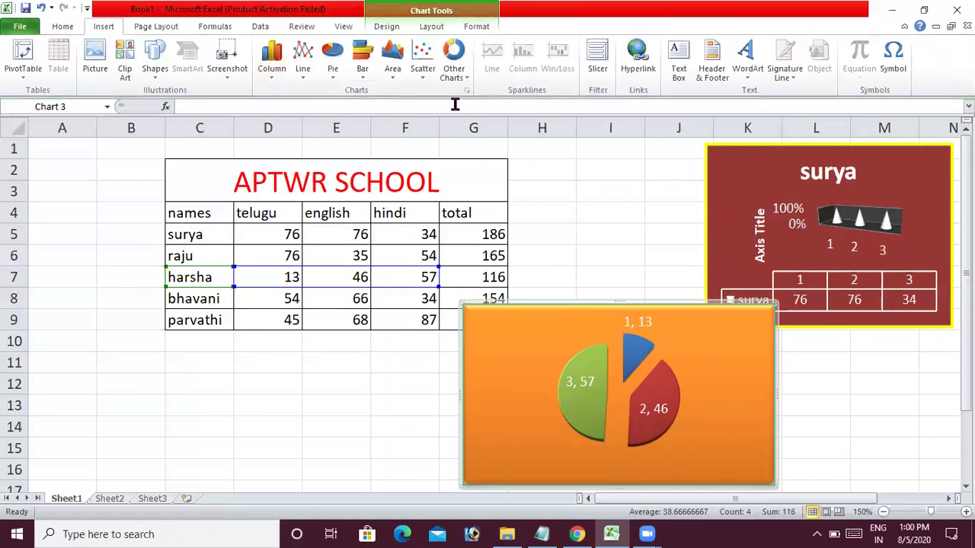